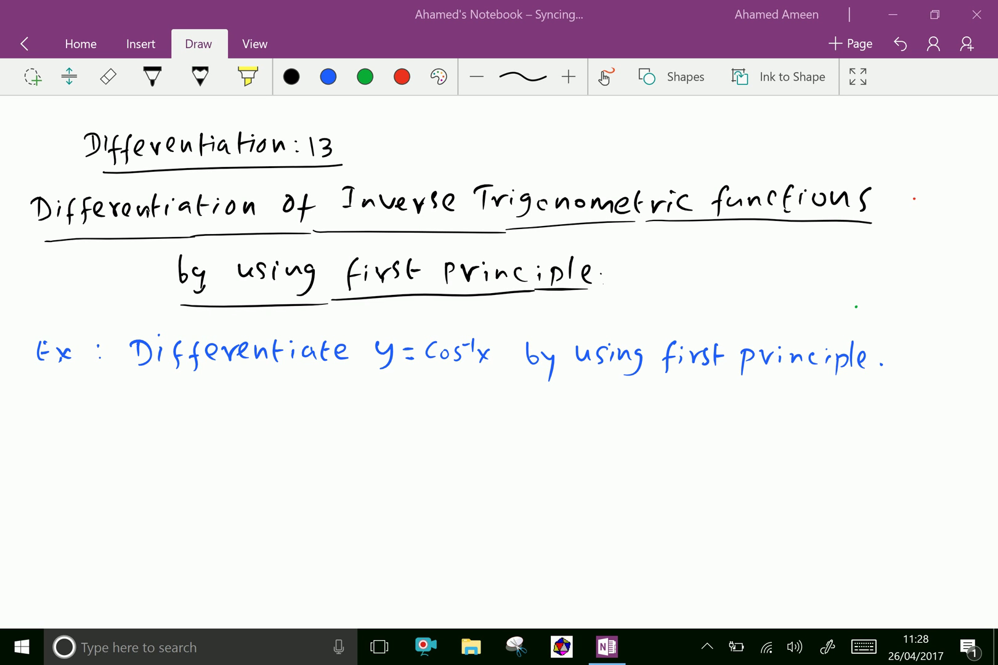
Select the first blue pen on the Draw tab
{"action": "left_click", "coordinate": [329, 76]}
Handwrite 'y = cos⁻¹x ∴ x = cos y' under the problem statement
{"action": "scroll", "coordinate": [513, 361], "scroll_direction": "down", "scroll_amount": 3}
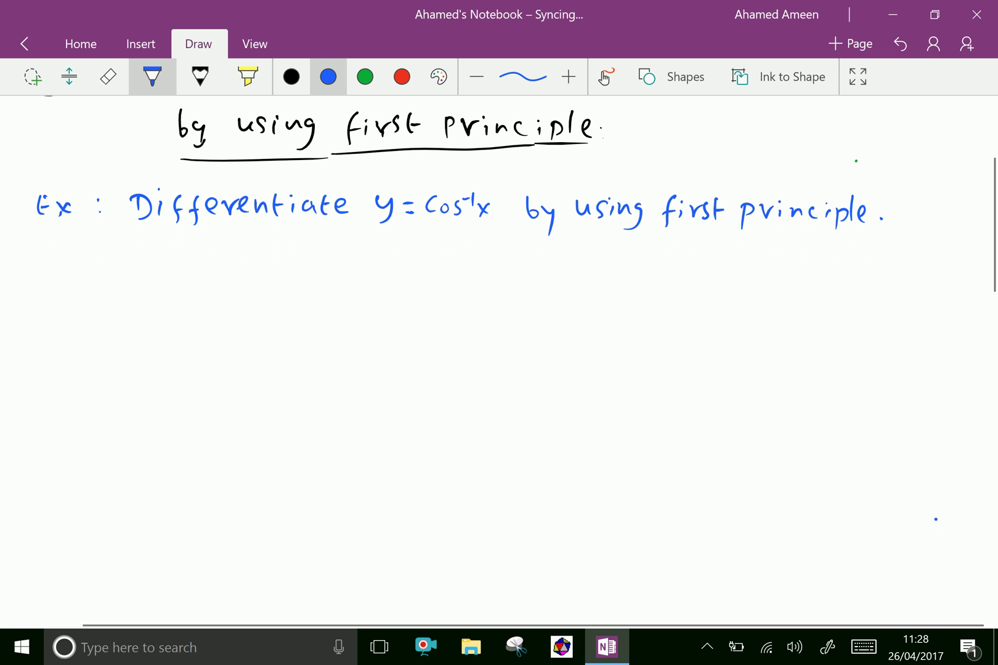
{"action": "mouse_move", "coordinate": [145, 258]}
{"action": "left_mouse_down"}
{"action": "mouse_move", "coordinate": [161, 265]}
{"action": "mouse_move", "coordinate": [151, 283]}
{"action": "mouse_move", "coordinate": [180, 263]}
{"action": "left_mouse_up"}
{"action": "mouse_move", "coordinate": [174, 271]}
{"action": "left_mouse_down"}
{"action": "mouse_move", "coordinate": [234, 277]}
{"action": "mouse_move", "coordinate": [253, 254]}
{"action": "left_mouse_up"}
{"action": "mouse_move", "coordinate": [263, 249]}
{"action": "left_mouse_down"}
{"action": "mouse_move", "coordinate": [265, 262]}
{"action": "mouse_move", "coordinate": [285, 275]}
{"action": "left_mouse_up"}
{"action": "left_click_drag", "start_coordinate": [287, 263], "coordinate": [278, 276]}
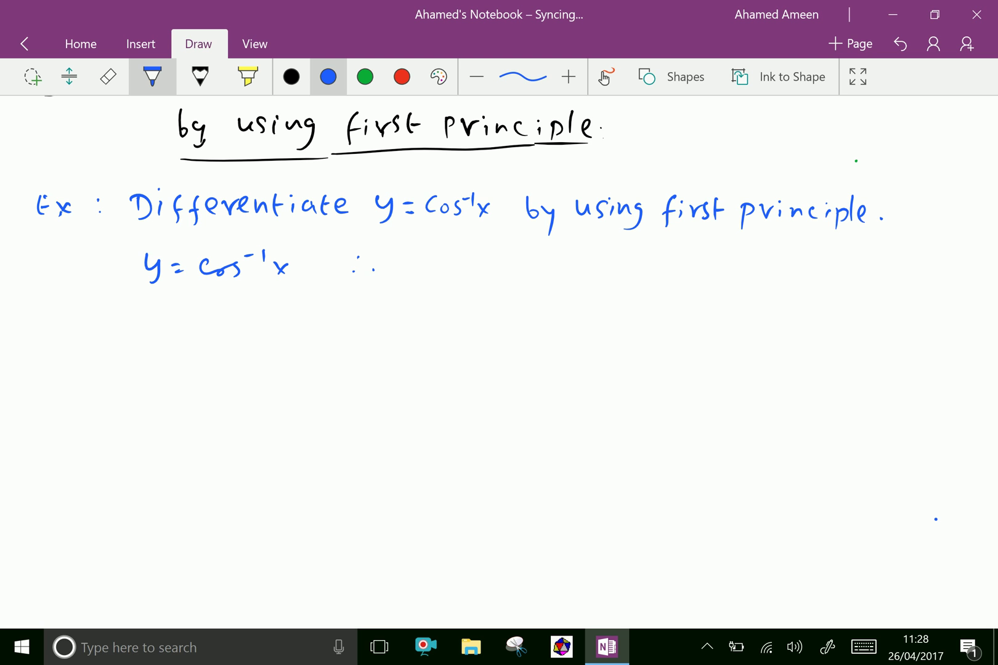
{"action": "mouse_move", "coordinate": [411, 260]}
{"action": "left_mouse_down"}
{"action": "mouse_move", "coordinate": [427, 277]}
{"action": "mouse_move", "coordinate": [413, 277]}
{"action": "left_mouse_up"}
{"action": "left_click_drag", "start_coordinate": [434, 267], "coordinate": [519, 271]}
{"action": "left_click_drag", "start_coordinate": [527, 260], "coordinate": [522, 282]}
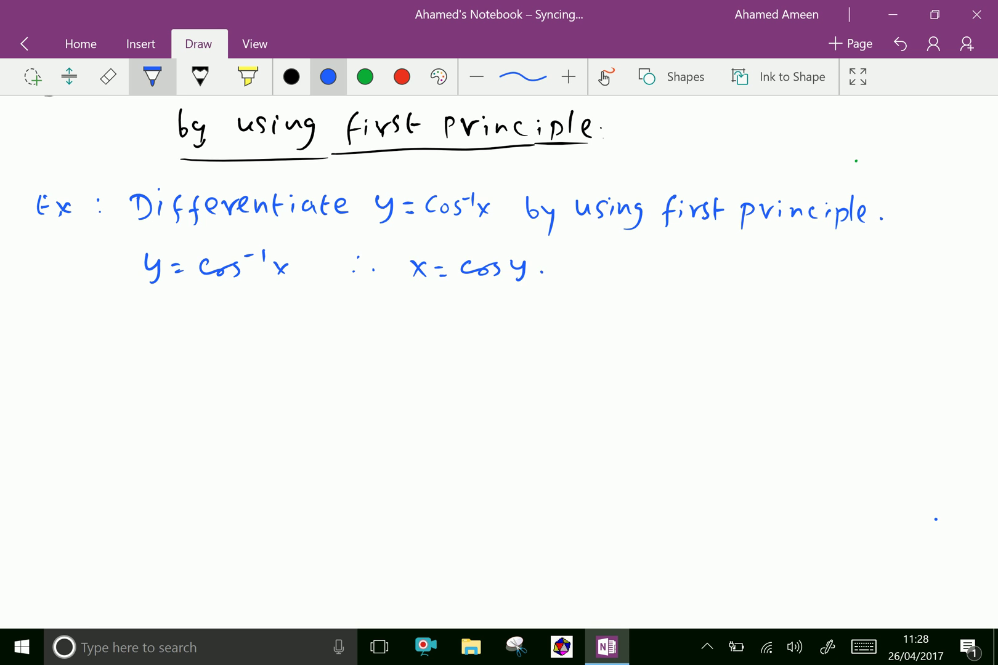
Begin writing the derivative d/dy at the left below that line
{"action": "scroll", "coordinate": [509, 361], "scroll_direction": "down", "scroll_amount": 2}
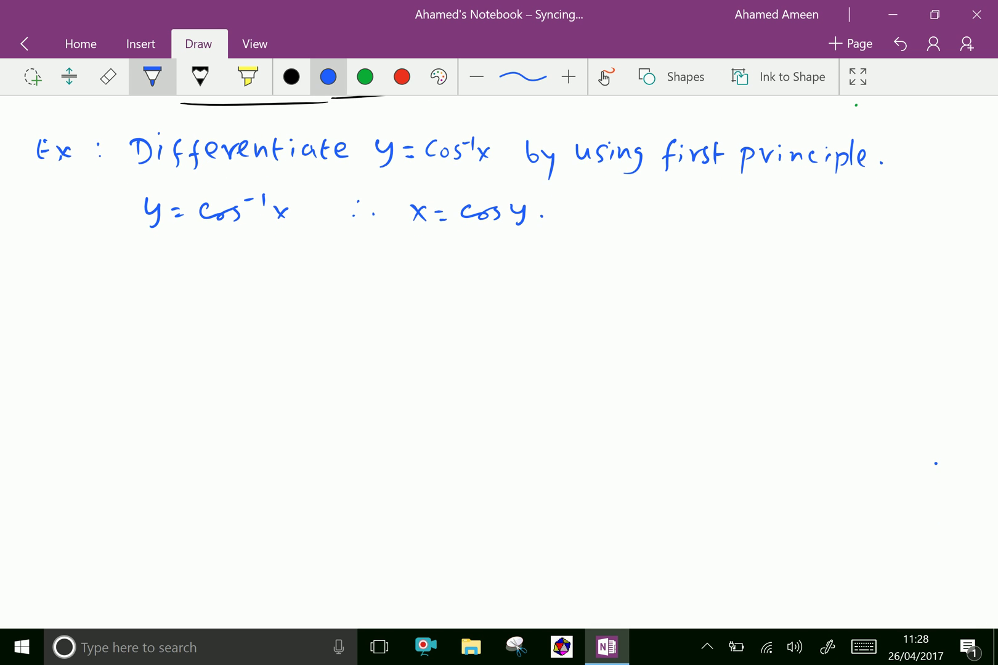
{"action": "mouse_move", "coordinate": [98, 263]}
{"action": "left_mouse_down"}
{"action": "mouse_move", "coordinate": [99, 281]}
{"action": "mouse_move", "coordinate": [113, 286]}
{"action": "left_mouse_up"}
{"action": "mouse_move", "coordinate": [91, 302]}
{"action": "left_mouse_down"}
{"action": "mouse_move", "coordinate": [83, 313]}
{"action": "mouse_move", "coordinate": [106, 321]}
{"action": "left_mouse_up"}
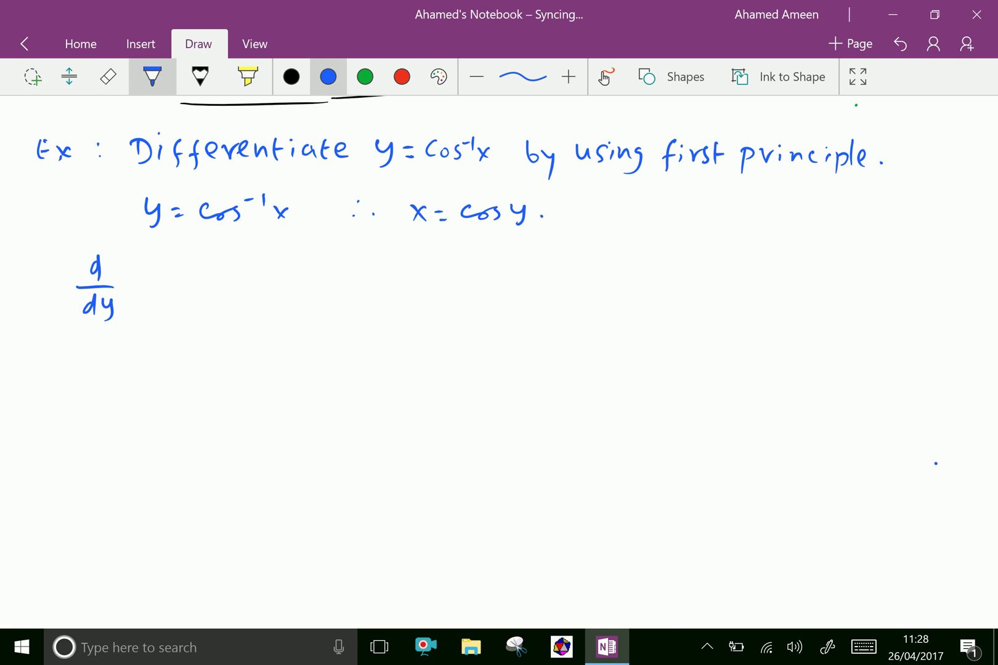
Write '(f(x)) = lim' after d/dy, with h→0 beneath the limit
{"action": "mouse_move", "coordinate": [133, 265]}
{"action": "left_mouse_down"}
{"action": "mouse_move", "coordinate": [129, 308]}
{"action": "mouse_move", "coordinate": [146, 303]}
{"action": "left_mouse_up"}
{"action": "left_click_drag", "start_coordinate": [144, 286], "coordinate": [183, 294]}
{"action": "mouse_move", "coordinate": [183, 280]}
{"action": "left_mouse_down"}
{"action": "mouse_move", "coordinate": [176, 297]}
{"action": "mouse_move", "coordinate": [199, 310]}
{"action": "mouse_move", "coordinate": [233, 285]}
{"action": "left_mouse_up"}
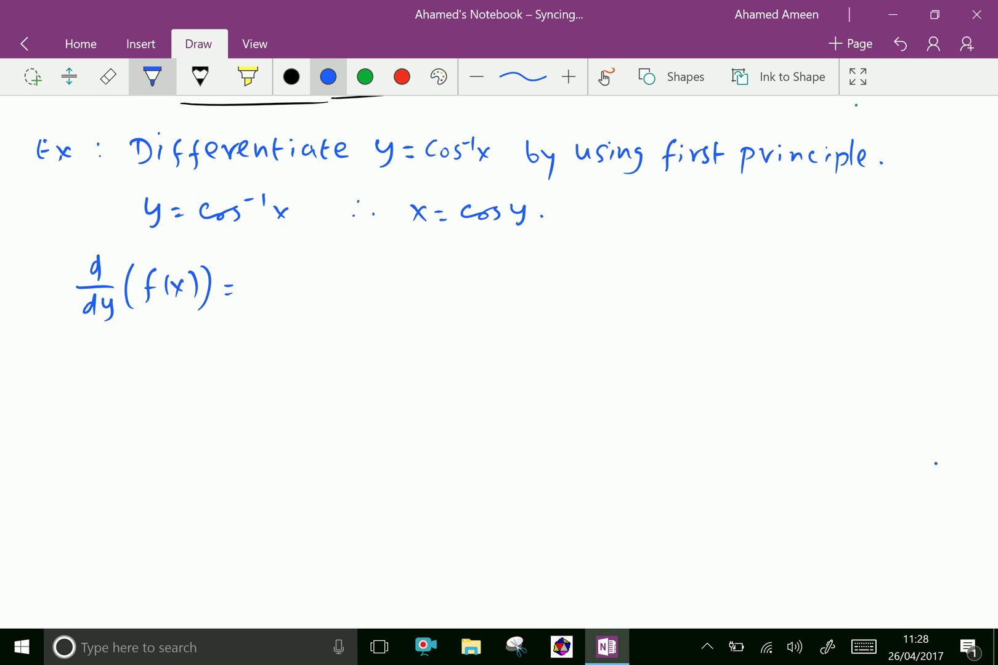
{"action": "left_click_drag", "start_coordinate": [287, 249], "coordinate": [291, 276]}
{"action": "mouse_move", "coordinate": [296, 266]}
{"action": "left_mouse_down"}
{"action": "mouse_move", "coordinate": [298, 276]}
{"action": "mouse_move", "coordinate": [329, 275]}
{"action": "mouse_move", "coordinate": [271, 310]}
{"action": "left_mouse_up"}
{"action": "mouse_move", "coordinate": [273, 298]}
{"action": "left_mouse_down"}
{"action": "mouse_move", "coordinate": [287, 311]}
{"action": "mouse_move", "coordinate": [311, 300]}
{"action": "mouse_move", "coordinate": [308, 310]}
{"action": "left_mouse_up"}
{"action": "mouse_move", "coordinate": [326, 292]}
{"action": "left_mouse_down"}
{"action": "mouse_move", "coordinate": [322, 302]}
{"action": "mouse_move", "coordinate": [331, 295]}
{"action": "left_mouse_up"}
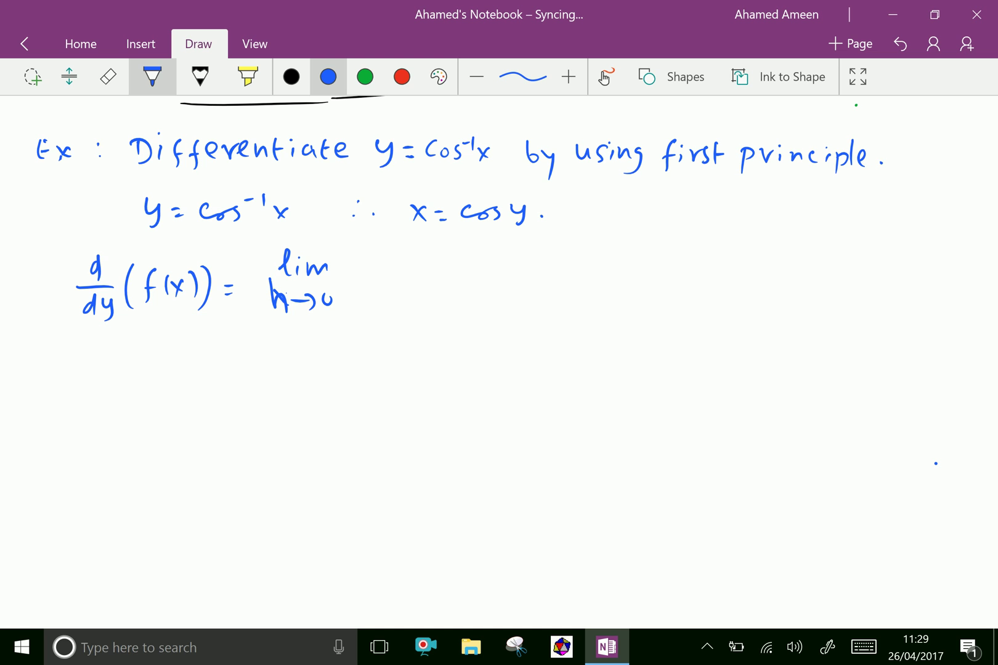
Write the fraction (f(y+h) − f(y))/h after the limit and add a comma
{"action": "left_click_drag", "start_coordinate": [357, 255], "coordinate": [349, 300]}
{"action": "mouse_move", "coordinate": [369, 258]}
{"action": "left_mouse_down"}
{"action": "mouse_move", "coordinate": [365, 294]}
{"action": "mouse_move", "coordinate": [390, 283]}
{"action": "mouse_move", "coordinate": [379, 285]}
{"action": "left_mouse_up"}
{"action": "mouse_move", "coordinate": [392, 280]}
{"action": "left_mouse_down"}
{"action": "mouse_move", "coordinate": [434, 293]}
{"action": "mouse_move", "coordinate": [388, 280]}
{"action": "mouse_move", "coordinate": [382, 296]}
{"action": "left_mouse_up"}
{"action": "left_click_drag", "start_coordinate": [452, 280], "coordinate": [492, 289]}
{"action": "left_click_drag", "start_coordinate": [487, 282], "coordinate": [547, 290]}
{"action": "left_click_drag", "start_coordinate": [368, 305], "coordinate": [542, 303]}
{"action": "left_click_drag", "start_coordinate": [442, 310], "coordinate": [455, 326]}
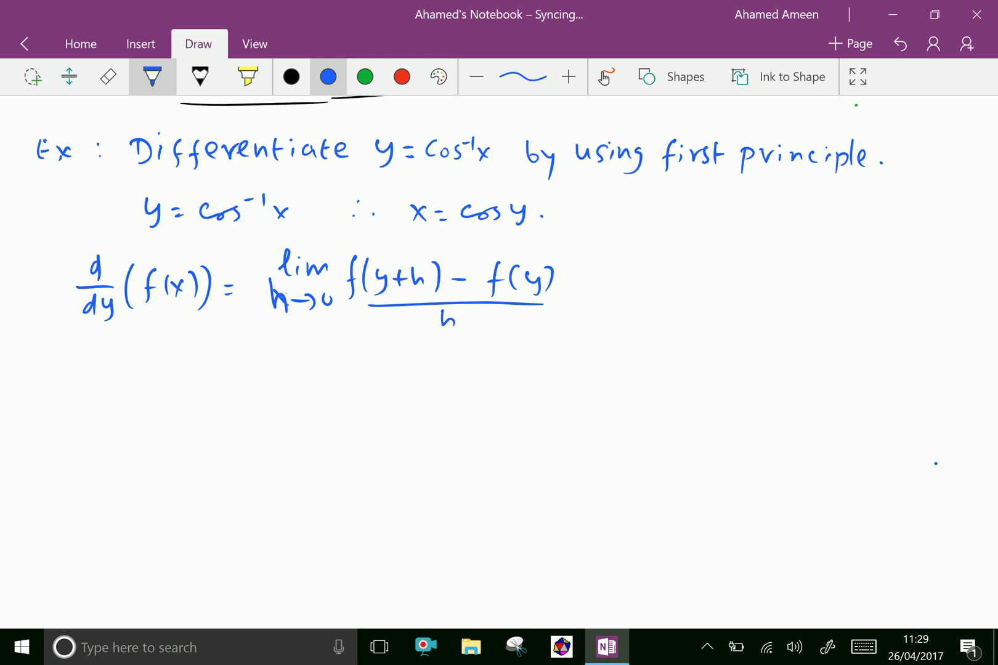
{"action": "left_click_drag", "start_coordinate": [563, 301], "coordinate": [558, 311]}
Start the next line with '= lim' and h→0 beneath it
{"action": "scroll", "coordinate": [499, 333], "scroll_direction": "down", "scroll_amount": 3}
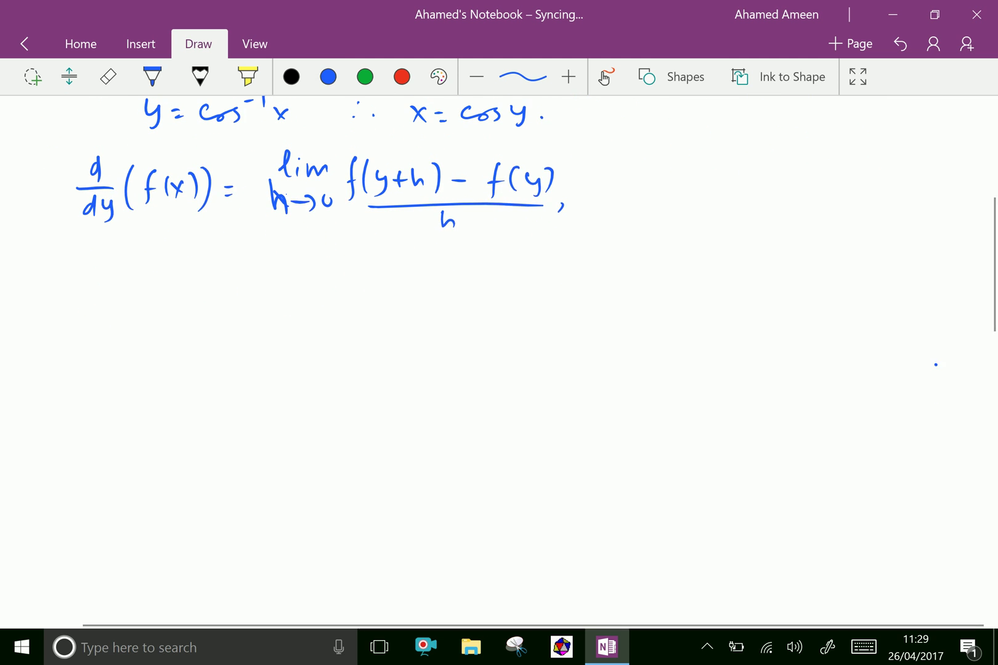
{"action": "left_click_drag", "start_coordinate": [233, 263], "coordinate": [241, 264]}
{"action": "mouse_move", "coordinate": [234, 270]}
{"action": "left_mouse_down"}
{"action": "mouse_move", "coordinate": [278, 257]}
{"action": "mouse_move", "coordinate": [279, 273]}
{"action": "left_mouse_up"}
{"action": "mouse_move", "coordinate": [289, 265]}
{"action": "left_mouse_down"}
{"action": "mouse_move", "coordinate": [321, 273]}
{"action": "mouse_move", "coordinate": [276, 313]}
{"action": "mouse_move", "coordinate": [303, 309]}
{"action": "mouse_move", "coordinate": [298, 320]}
{"action": "left_mouse_up"}
{"action": "left_click_drag", "start_coordinate": [315, 303], "coordinate": [314, 305]}
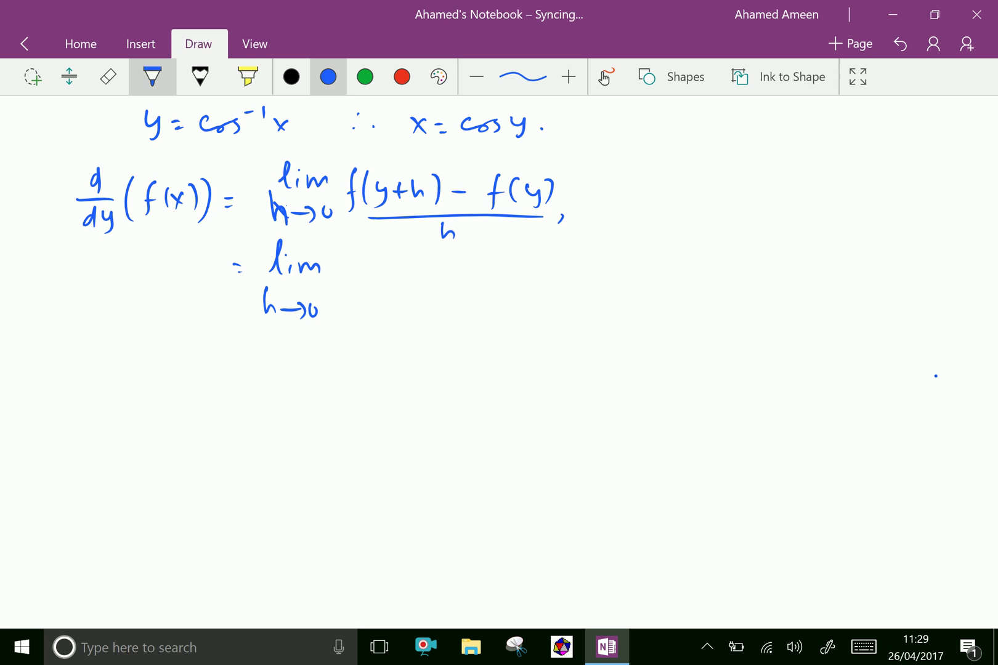
Write cos(y+h) as the first numerator term after the limit
{"action": "mouse_move", "coordinate": [361, 269]}
{"action": "left_mouse_down"}
{"action": "mouse_move", "coordinate": [359, 283]}
{"action": "mouse_move", "coordinate": [378, 285]}
{"action": "left_mouse_up"}
{"action": "mouse_move", "coordinate": [402, 263]}
{"action": "left_mouse_down"}
{"action": "mouse_move", "coordinate": [401, 294]}
{"action": "mouse_move", "coordinate": [425, 288]}
{"action": "mouse_move", "coordinate": [410, 291]}
{"action": "left_mouse_up"}
{"action": "mouse_move", "coordinate": [426, 284]}
{"action": "left_mouse_down"}
{"action": "mouse_move", "coordinate": [443, 284]}
{"action": "mouse_move", "coordinate": [438, 292]}
{"action": "left_mouse_up"}
{"action": "mouse_move", "coordinate": [450, 272]}
{"action": "left_mouse_down"}
{"action": "mouse_move", "coordinate": [456, 292]}
{"action": "mouse_move", "coordinate": [398, 287]}
{"action": "left_mouse_up"}
{"action": "left_click_drag", "start_coordinate": [401, 276], "coordinate": [398, 293]}
{"action": "left_click_drag", "start_coordinate": [411, 269], "coordinate": [414, 294]}
{"action": "mouse_move", "coordinate": [428, 282]}
{"action": "left_mouse_down"}
{"action": "mouse_move", "coordinate": [441, 281]}
{"action": "mouse_move", "coordinate": [437, 293]}
{"action": "left_mouse_up"}
{"action": "left_click_drag", "start_coordinate": [449, 271], "coordinate": [463, 290]}
{"action": "left_click_drag", "start_coordinate": [468, 269], "coordinate": [475, 294]}
Complete the numerator with '− cos y' over denominator h, then switch to green ink
{"action": "left_click_drag", "start_coordinate": [491, 285], "coordinate": [530, 291]}
{"action": "mouse_move", "coordinate": [534, 284]}
{"action": "left_mouse_down"}
{"action": "mouse_move", "coordinate": [555, 294]}
{"action": "mouse_move", "coordinate": [576, 287]}
{"action": "left_mouse_up"}
{"action": "left_click_drag", "start_coordinate": [586, 277], "coordinate": [579, 305]}
{"action": "left_click_drag", "start_coordinate": [371, 303], "coordinate": [587, 306]}
{"action": "left_click_drag", "start_coordinate": [466, 316], "coordinate": [480, 333]}
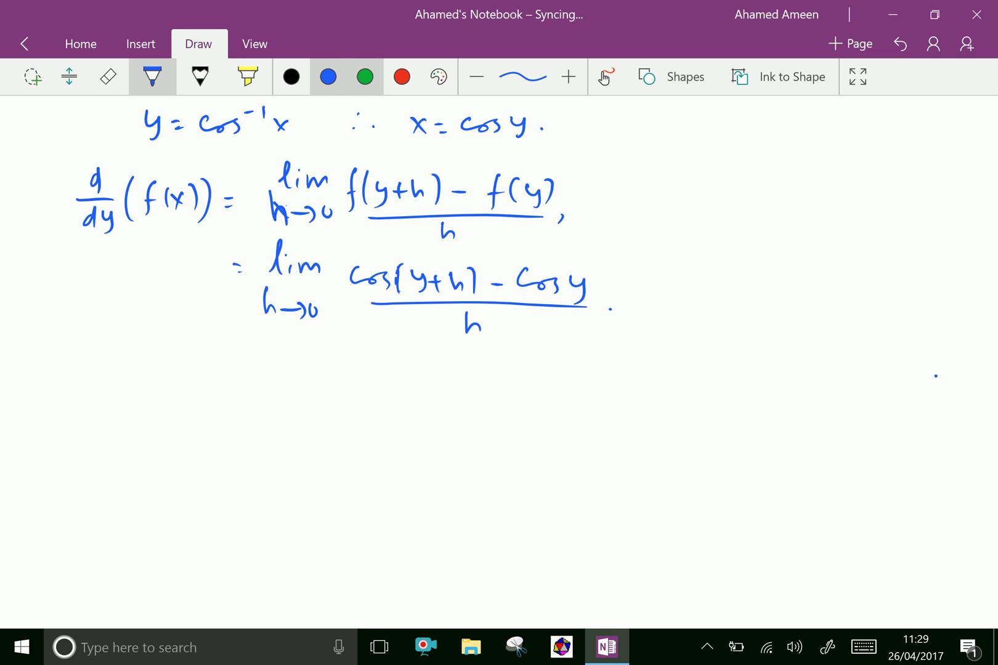
{"action": "left_click", "coordinate": [365, 76]}
{"action": "scroll", "coordinate": [536, 364], "scroll_direction": "down", "scroll_amount": 3}
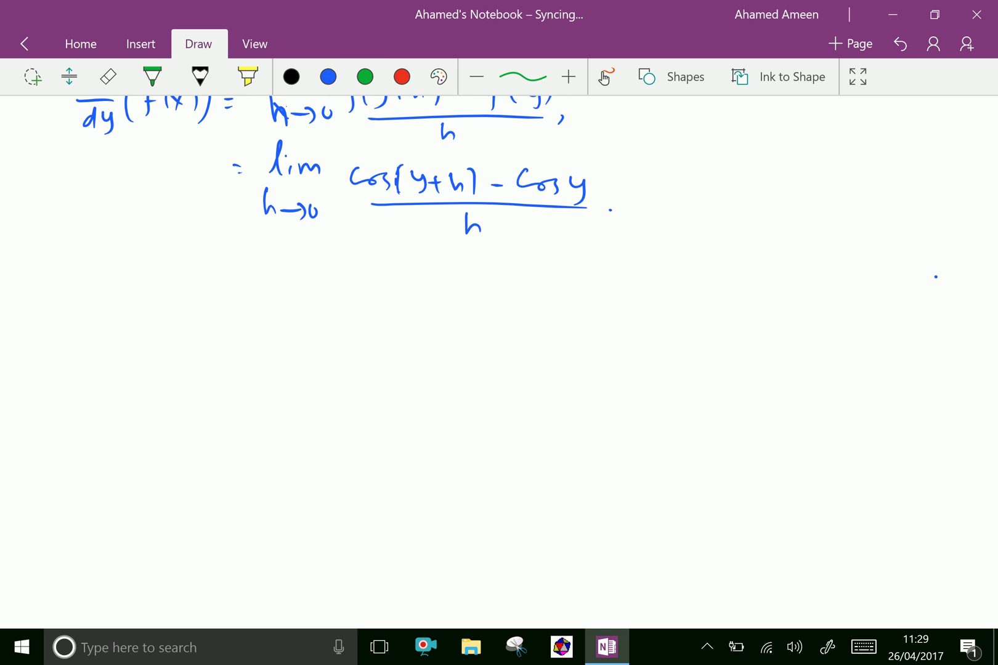
Write 'Now cos C − cos D =' in green ink
{"action": "mouse_move", "coordinate": [185, 283]}
{"action": "left_mouse_down"}
{"action": "mouse_move", "coordinate": [188, 269]}
{"action": "mouse_move", "coordinate": [204, 271]}
{"action": "left_mouse_up"}
{"action": "left_click_drag", "start_coordinate": [207, 278], "coordinate": [277, 285]}
{"action": "left_click_drag", "start_coordinate": [288, 279], "coordinate": [332, 287]}
{"action": "mouse_move", "coordinate": [347, 282]}
{"action": "left_mouse_down"}
{"action": "mouse_move", "coordinate": [406, 275]}
{"action": "mouse_move", "coordinate": [401, 289]}
{"action": "left_mouse_up"}
{"action": "mouse_move", "coordinate": [419, 275]}
{"action": "left_mouse_down"}
{"action": "mouse_move", "coordinate": [419, 291]}
{"action": "mouse_move", "coordinate": [461, 281]}
{"action": "mouse_move", "coordinate": [459, 293]}
{"action": "left_mouse_up"}
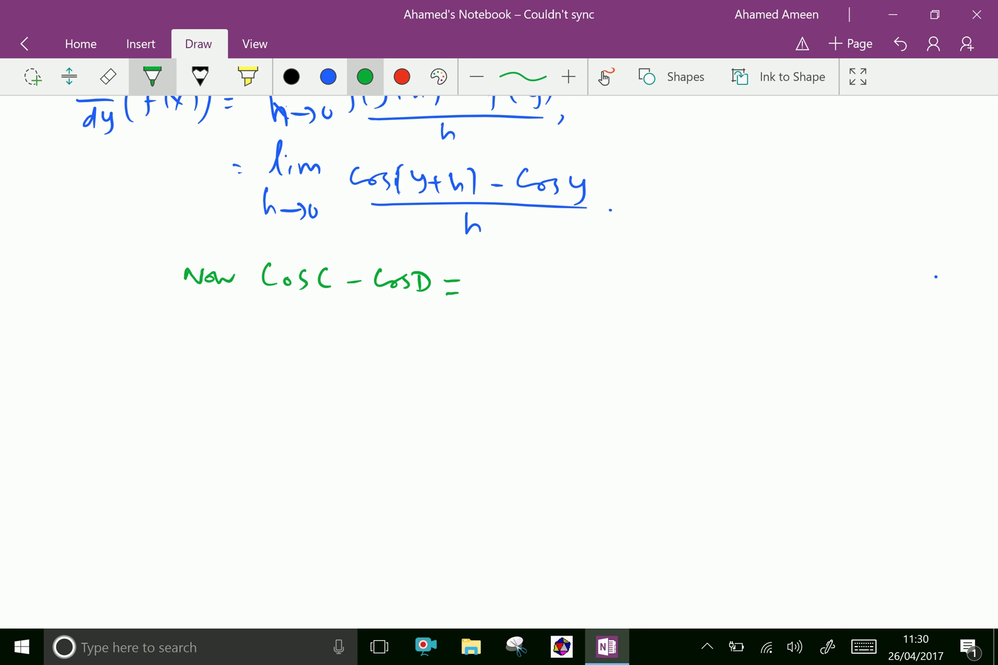
Write the first factor 2 sin((C+D)/2) after the equals sign
{"action": "mouse_move", "coordinate": [478, 278]}
{"action": "left_mouse_down"}
{"action": "mouse_move", "coordinate": [493, 294]}
{"action": "mouse_move", "coordinate": [543, 293]}
{"action": "mouse_move", "coordinate": [558, 307]}
{"action": "mouse_move", "coordinate": [578, 287]}
{"action": "left_mouse_up"}
{"action": "left_click_drag", "start_coordinate": [596, 285], "coordinate": [621, 294]}
{"action": "mouse_move", "coordinate": [619, 280]}
{"action": "left_mouse_down"}
{"action": "mouse_move", "coordinate": [623, 320]}
{"action": "mouse_move", "coordinate": [650, 316]}
{"action": "left_mouse_up"}
{"action": "left_click", "coordinate": [666, 305]}
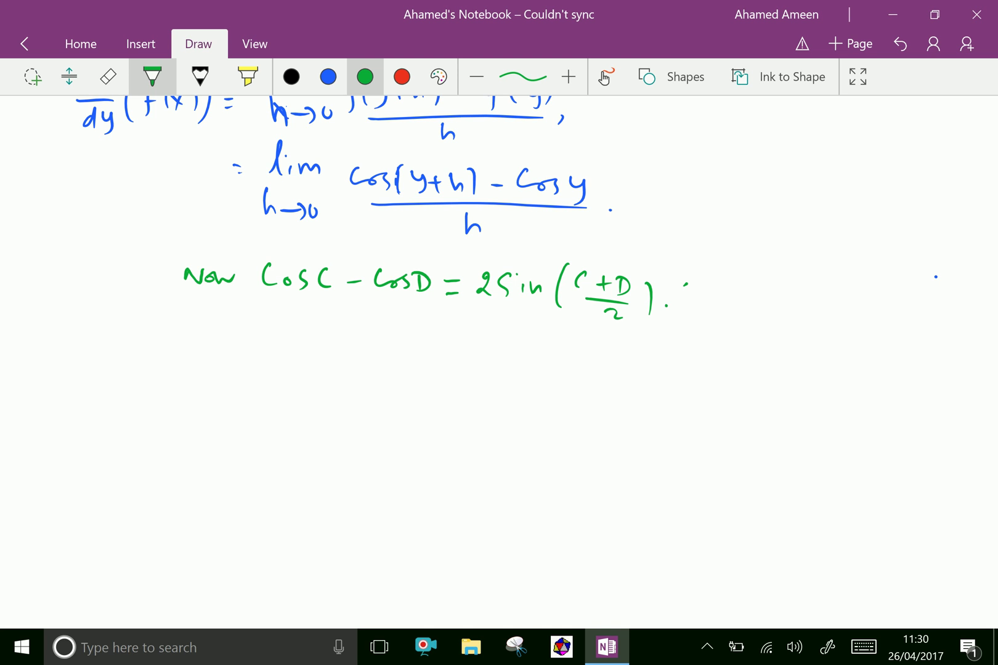
Add the second factor sin((D−C)/2) and a final dot, then return to blue ink
{"action": "mouse_move", "coordinate": [686, 284]}
{"action": "left_mouse_down"}
{"action": "mouse_move", "coordinate": [680, 301]}
{"action": "mouse_move", "coordinate": [694, 299]}
{"action": "left_mouse_up"}
{"action": "mouse_move", "coordinate": [698, 288]}
{"action": "left_mouse_down"}
{"action": "mouse_move", "coordinate": [700, 302]}
{"action": "mouse_move", "coordinate": [713, 302]}
{"action": "left_mouse_up"}
{"action": "mouse_move", "coordinate": [731, 276]}
{"action": "left_mouse_down"}
{"action": "mouse_move", "coordinate": [727, 313]}
{"action": "mouse_move", "coordinate": [748, 292]}
{"action": "left_mouse_up"}
{"action": "mouse_move", "coordinate": [743, 278]}
{"action": "left_mouse_down"}
{"action": "mouse_move", "coordinate": [757, 288]}
{"action": "mouse_move", "coordinate": [745, 296]}
{"action": "left_mouse_up"}
{"action": "left_click_drag", "start_coordinate": [761, 290], "coordinate": [775, 295]}
{"action": "left_click_drag", "start_coordinate": [748, 301], "coordinate": [781, 300]}
{"action": "left_click_drag", "start_coordinate": [760, 309], "coordinate": [777, 318]}
{"action": "left_click_drag", "start_coordinate": [793, 281], "coordinate": [793, 318]}
{"action": "left_click", "coordinate": [814, 306]}
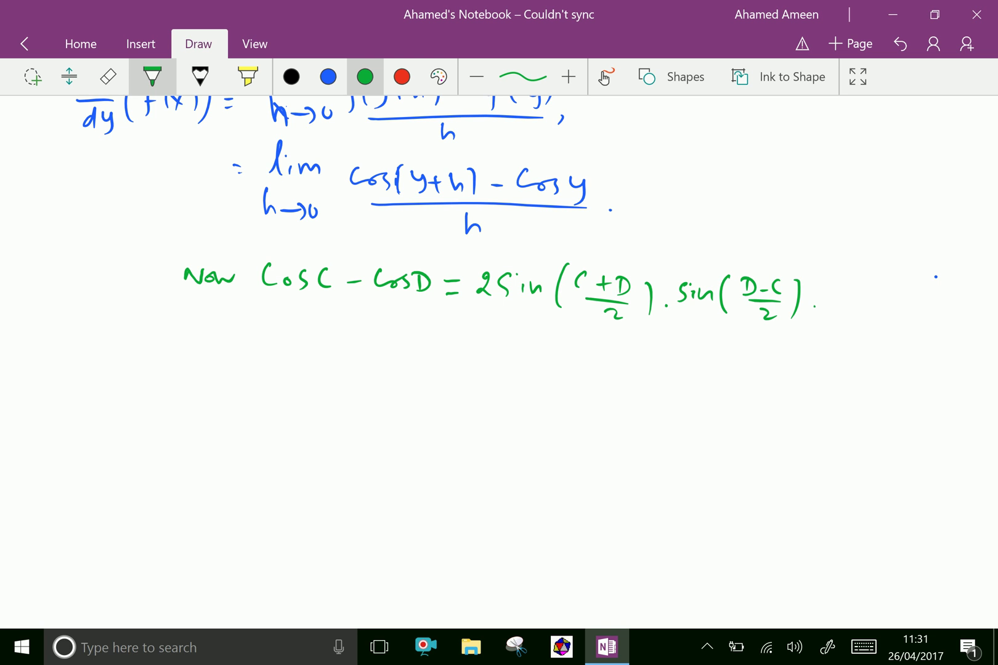
{"action": "left_click", "coordinate": [328, 76]}
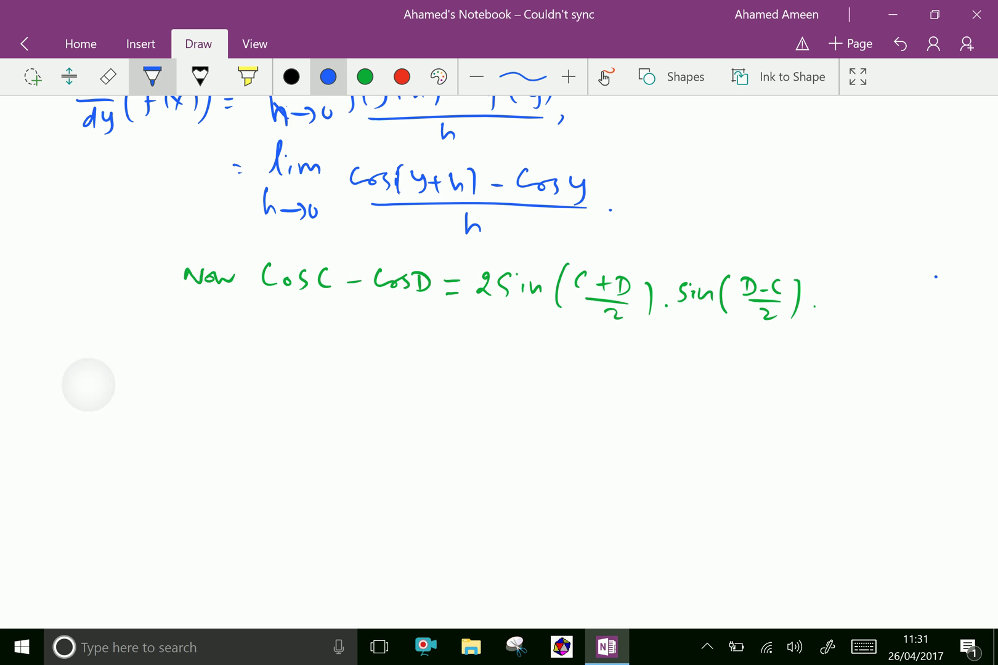
Begin the next blue line with '= lim' followed by 2 sin
{"action": "left_click_drag", "start_coordinate": [271, 345], "coordinate": [297, 348]}
{"action": "mouse_move", "coordinate": [302, 349]}
{"action": "left_mouse_down"}
{"action": "mouse_move", "coordinate": [317, 340]}
{"action": "mouse_move", "coordinate": [321, 351]}
{"action": "mouse_move", "coordinate": [284, 355]}
{"action": "mouse_move", "coordinate": [314, 349]}
{"action": "mouse_move", "coordinate": [307, 358]}
{"action": "mouse_move", "coordinate": [327, 344]}
{"action": "left_mouse_up"}
{"action": "scroll", "coordinate": [530, 361], "scroll_direction": "down", "scroll_amount": 1}
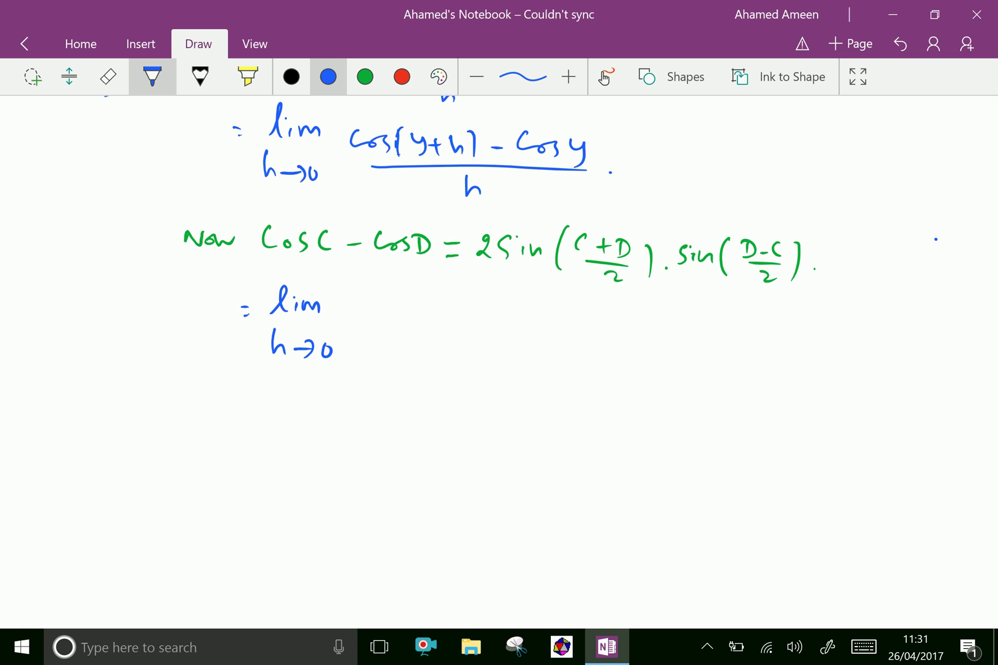
{"action": "mouse_move", "coordinate": [359, 301]}
{"action": "left_mouse_down"}
{"action": "mouse_move", "coordinate": [369, 322]}
{"action": "mouse_move", "coordinate": [405, 322]}
{"action": "left_mouse_up"}
{"action": "left_click_drag", "start_coordinate": [415, 319], "coordinate": [455, 337]}
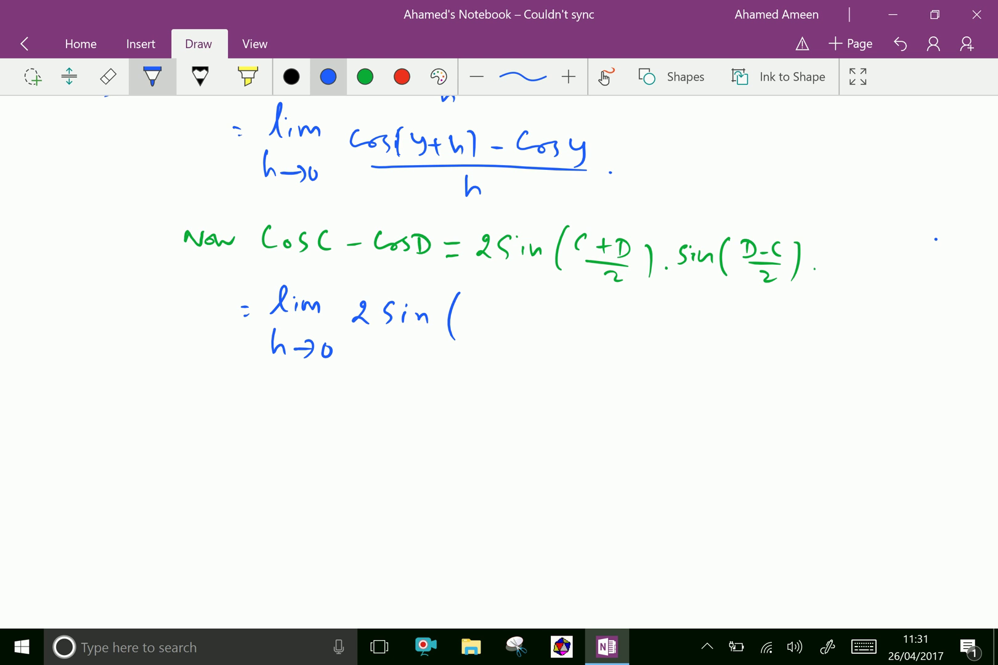
Write the first sine argument (y+h+y)/2, close it and add a dot
{"action": "left_click_drag", "start_coordinate": [473, 299], "coordinate": [478, 319]}
{"action": "mouse_move", "coordinate": [490, 312]}
{"action": "left_mouse_down"}
{"action": "mouse_move", "coordinate": [506, 311]}
{"action": "mouse_move", "coordinate": [497, 322]}
{"action": "mouse_move", "coordinate": [543, 311]}
{"action": "left_mouse_up"}
{"action": "left_click", "coordinate": [528, 313]}
{"action": "mouse_move", "coordinate": [535, 309]}
{"action": "left_mouse_down"}
{"action": "mouse_move", "coordinate": [534, 321]}
{"action": "mouse_move", "coordinate": [550, 316]}
{"action": "left_mouse_up"}
{"action": "mouse_move", "coordinate": [560, 307]}
{"action": "left_mouse_down"}
{"action": "mouse_move", "coordinate": [545, 351]}
{"action": "mouse_move", "coordinate": [569, 351]}
{"action": "left_mouse_up"}
{"action": "left_click", "coordinate": [591, 332]}
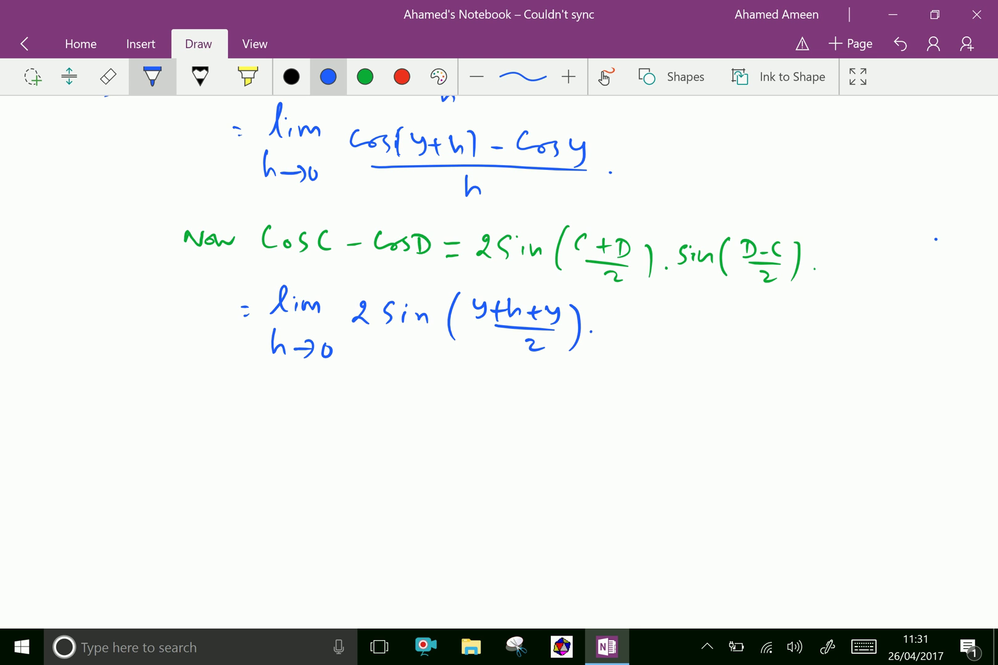
Write the second factor sin((y−y−h)/2)
{"action": "mouse_move", "coordinate": [612, 312]}
{"action": "left_mouse_down"}
{"action": "mouse_move", "coordinate": [606, 333]}
{"action": "mouse_move", "coordinate": [638, 333]}
{"action": "mouse_move", "coordinate": [653, 313]}
{"action": "mouse_move", "coordinate": [652, 339]}
{"action": "mouse_move", "coordinate": [672, 319]}
{"action": "left_mouse_up"}
{"action": "mouse_move", "coordinate": [680, 310]}
{"action": "left_mouse_down"}
{"action": "mouse_move", "coordinate": [671, 333]}
{"action": "mouse_move", "coordinate": [704, 319]}
{"action": "left_mouse_up"}
{"action": "mouse_move", "coordinate": [706, 314]}
{"action": "left_mouse_down"}
{"action": "mouse_move", "coordinate": [715, 324]}
{"action": "mouse_move", "coordinate": [707, 333]}
{"action": "mouse_move", "coordinate": [746, 322]}
{"action": "mouse_move", "coordinate": [765, 331]}
{"action": "left_mouse_up"}
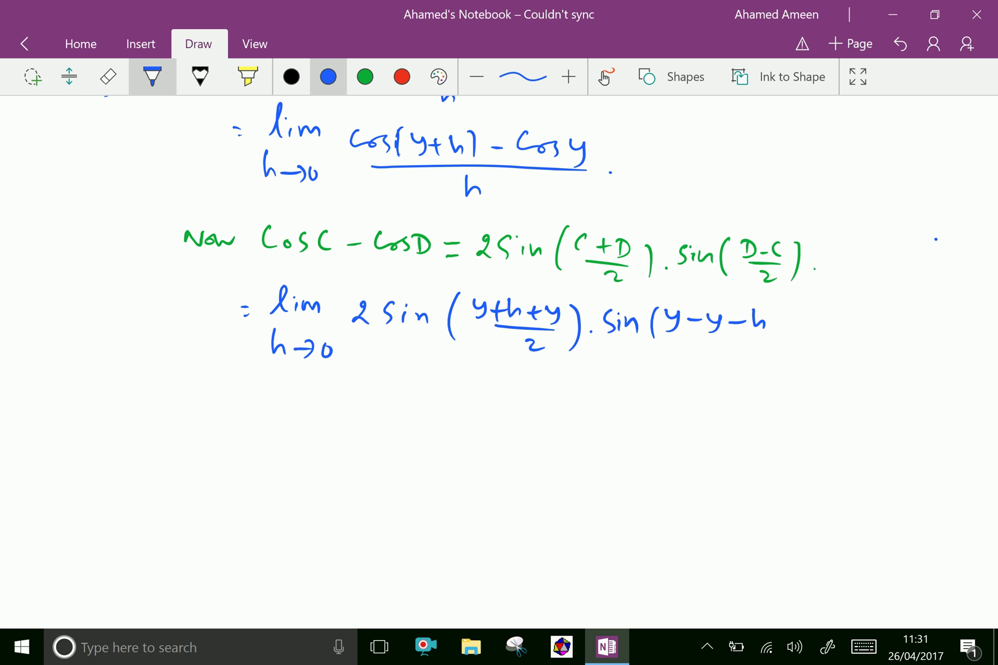
{"action": "mouse_move", "coordinate": [678, 339]}
{"action": "left_mouse_down"}
{"action": "mouse_move", "coordinate": [771, 340]}
{"action": "mouse_move", "coordinate": [743, 360]}
{"action": "left_mouse_up"}
{"action": "left_click_drag", "start_coordinate": [778, 309], "coordinate": [779, 356]}
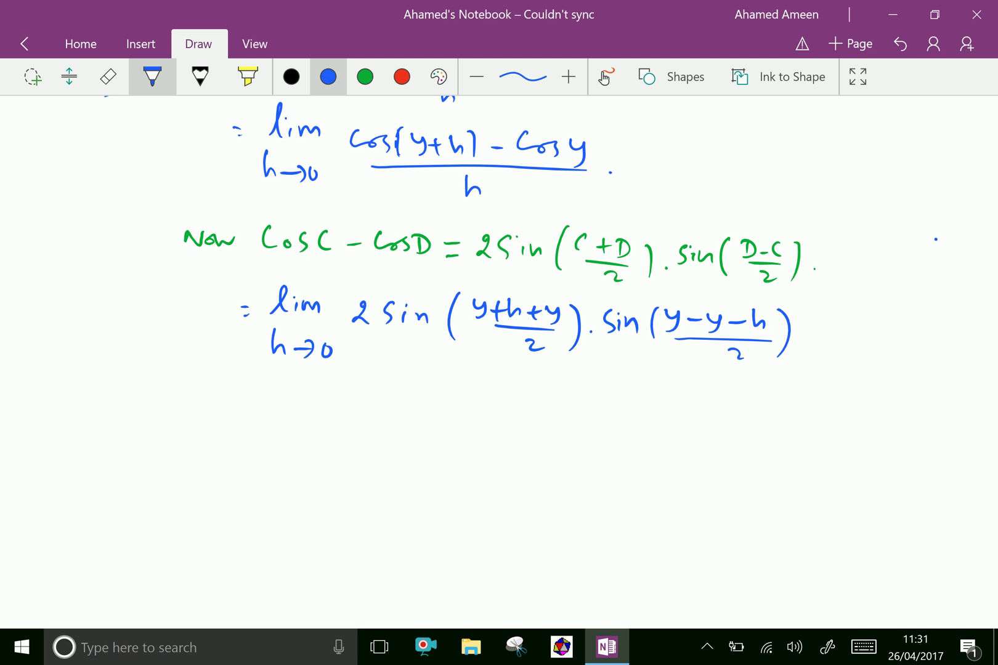
Enclose the sine product in square brackets and append ·1/h
{"action": "mouse_move", "coordinate": [357, 286]}
{"action": "left_mouse_down"}
{"action": "mouse_move", "coordinate": [341, 354]}
{"action": "mouse_move", "coordinate": [366, 355]}
{"action": "left_mouse_up"}
{"action": "mouse_move", "coordinate": [784, 303]}
{"action": "left_mouse_down"}
{"action": "mouse_move", "coordinate": [804, 336]}
{"action": "mouse_move", "coordinate": [794, 355]}
{"action": "left_mouse_up"}
{"action": "left_click", "coordinate": [814, 330]}
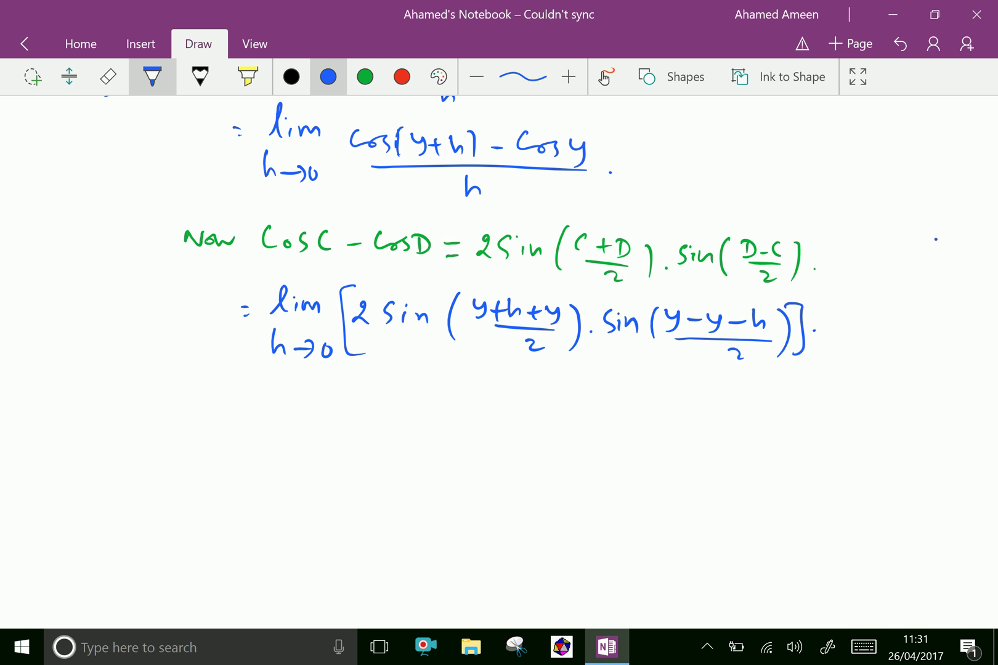
{"action": "left_click_drag", "start_coordinate": [825, 310], "coordinate": [826, 328]}
{"action": "mouse_move", "coordinate": [842, 320]}
{"action": "left_mouse_down"}
{"action": "mouse_move", "coordinate": [821, 346]}
{"action": "mouse_move", "coordinate": [847, 359]}
{"action": "left_mouse_up"}
Start a new line with '= lim' over h→0 followed by 2 sin
{"action": "scroll", "coordinate": [493, 308], "scroll_direction": "down", "scroll_amount": 2}
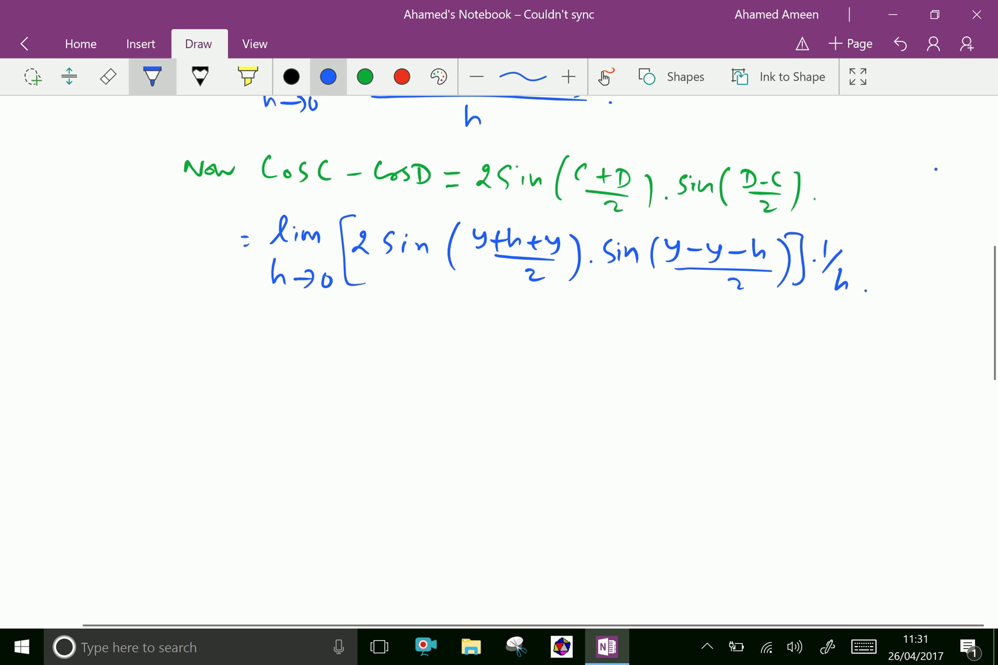
{"action": "left_click_drag", "start_coordinate": [250, 326], "coordinate": [254, 327]}
{"action": "mouse_move", "coordinate": [249, 332]}
{"action": "left_mouse_down"}
{"action": "mouse_move", "coordinate": [255, 304]}
{"action": "mouse_move", "coordinate": [355, 308]}
{"action": "left_mouse_up"}
{"action": "scroll", "coordinate": [493, 308], "scroll_direction": "down", "scroll_amount": 1}
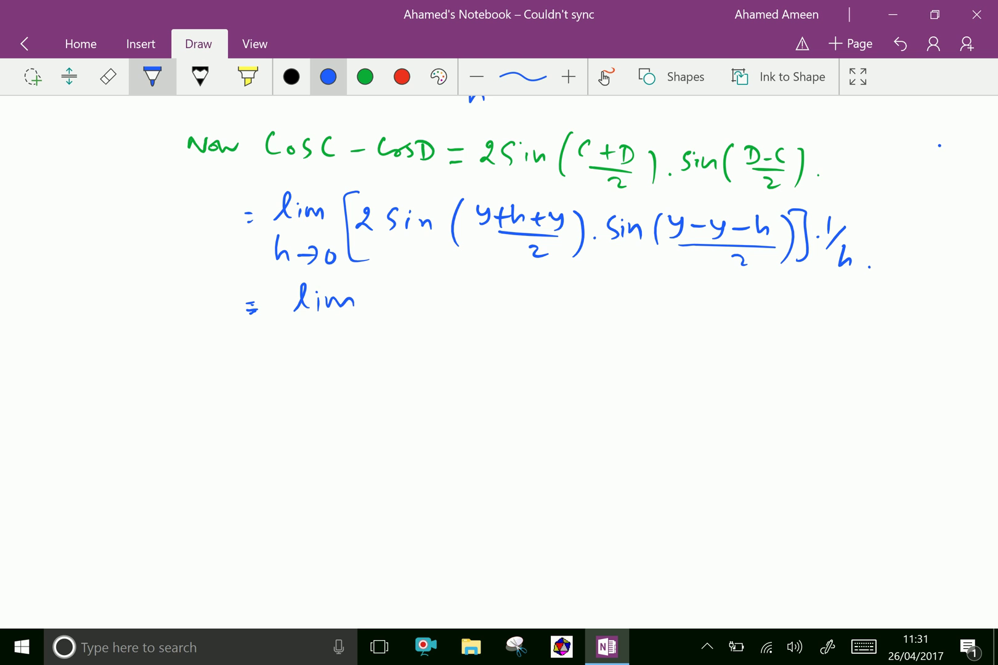
{"action": "mouse_move", "coordinate": [297, 324]}
{"action": "left_mouse_down"}
{"action": "mouse_move", "coordinate": [294, 350]}
{"action": "mouse_move", "coordinate": [334, 342]}
{"action": "left_mouse_up"}
{"action": "mouse_move", "coordinate": [331, 332]}
{"action": "left_mouse_down"}
{"action": "mouse_move", "coordinate": [332, 351]}
{"action": "mouse_move", "coordinate": [344, 336]}
{"action": "left_mouse_up"}
{"action": "left_click_drag", "start_coordinate": [370, 306], "coordinate": [400, 325]}
{"action": "mouse_move", "coordinate": [419, 313]}
{"action": "left_mouse_down"}
{"action": "mouse_move", "coordinate": [418, 326]}
{"action": "mouse_move", "coordinate": [439, 309]}
{"action": "mouse_move", "coordinate": [468, 341]}
{"action": "left_mouse_up"}
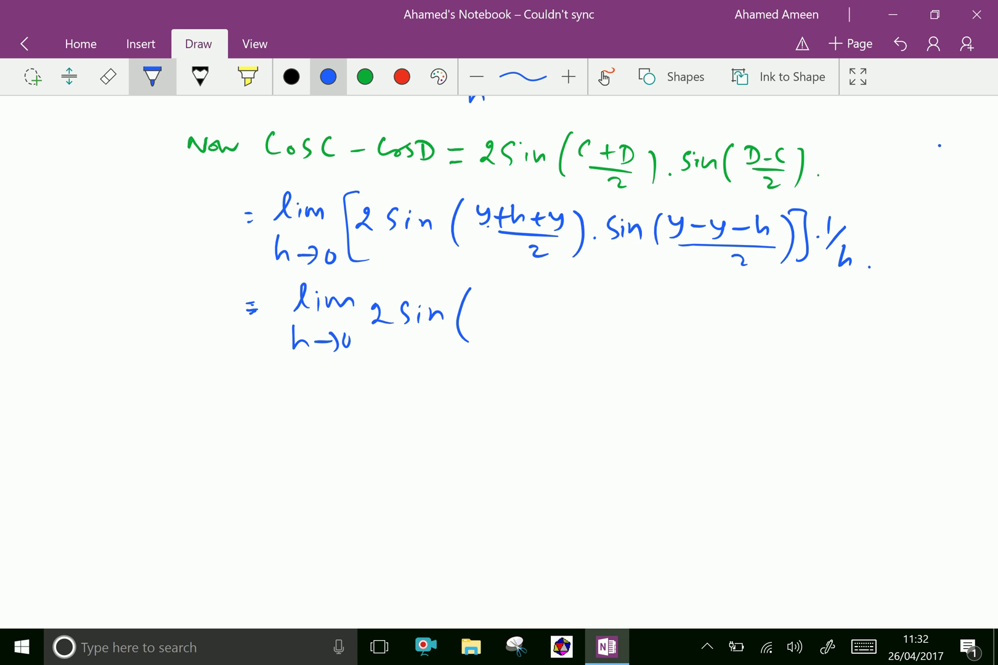
Write sin(y+h/2) and strike out the cancelling y's in y−y−h
{"action": "left_click_drag", "start_coordinate": [478, 232], "coordinate": [489, 228]}
{"action": "mouse_move", "coordinate": [483, 311]}
{"action": "left_mouse_down"}
{"action": "mouse_move", "coordinate": [494, 311]}
{"action": "mouse_move", "coordinate": [487, 331]}
{"action": "mouse_move", "coordinate": [519, 319]}
{"action": "left_mouse_up"}
{"action": "mouse_move", "coordinate": [511, 309]}
{"action": "left_mouse_down"}
{"action": "mouse_move", "coordinate": [512, 332]}
{"action": "mouse_move", "coordinate": [538, 328]}
{"action": "mouse_move", "coordinate": [541, 338]}
{"action": "left_mouse_up"}
{"action": "left_click_drag", "start_coordinate": [552, 328], "coordinate": [566, 343]}
{"action": "left_click_drag", "start_coordinate": [570, 302], "coordinate": [576, 350]}
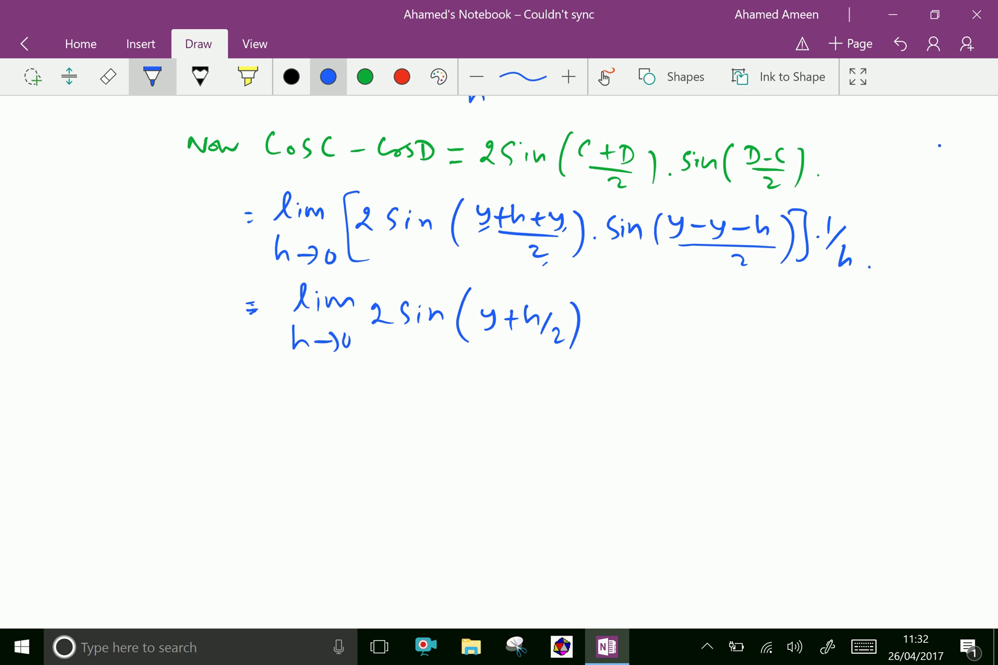
{"action": "left_click_drag", "start_coordinate": [692, 213], "coordinate": [667, 242]}
{"action": "left_click_drag", "start_coordinate": [722, 225], "coordinate": [712, 235]}
Add sin(−h/2), wrap the product in square brackets, and append ·1/h
{"action": "mouse_move", "coordinate": [618, 307]}
{"action": "left_mouse_down"}
{"action": "mouse_move", "coordinate": [609, 331]}
{"action": "mouse_move", "coordinate": [629, 328]}
{"action": "left_mouse_up"}
{"action": "mouse_move", "coordinate": [634, 315]}
{"action": "left_mouse_down"}
{"action": "mouse_move", "coordinate": [635, 327]}
{"action": "mouse_move", "coordinate": [650, 327]}
{"action": "left_mouse_up"}
{"action": "mouse_move", "coordinate": [669, 297]}
{"action": "left_mouse_down"}
{"action": "mouse_move", "coordinate": [663, 342]}
{"action": "mouse_move", "coordinate": [687, 312]}
{"action": "mouse_move", "coordinate": [695, 327]}
{"action": "left_mouse_up"}
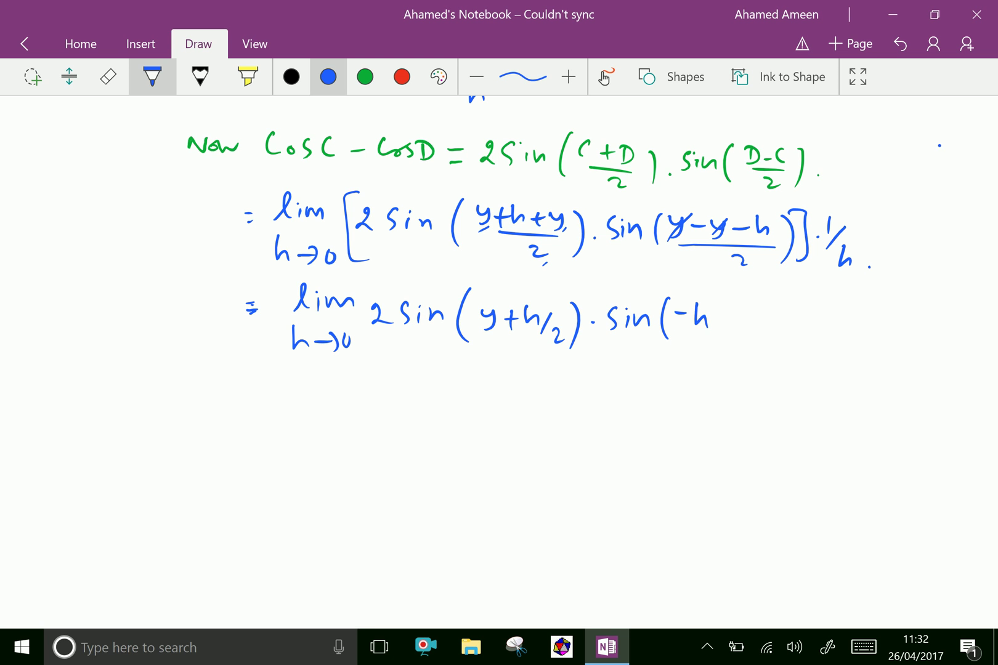
{"action": "mouse_move", "coordinate": [719, 315]}
{"action": "left_mouse_down"}
{"action": "mouse_move", "coordinate": [705, 341]}
{"action": "mouse_move", "coordinate": [735, 344]}
{"action": "left_mouse_up"}
{"action": "left_click_drag", "start_coordinate": [736, 298], "coordinate": [736, 346]}
{"action": "left_click_drag", "start_coordinate": [759, 293], "coordinate": [749, 352]}
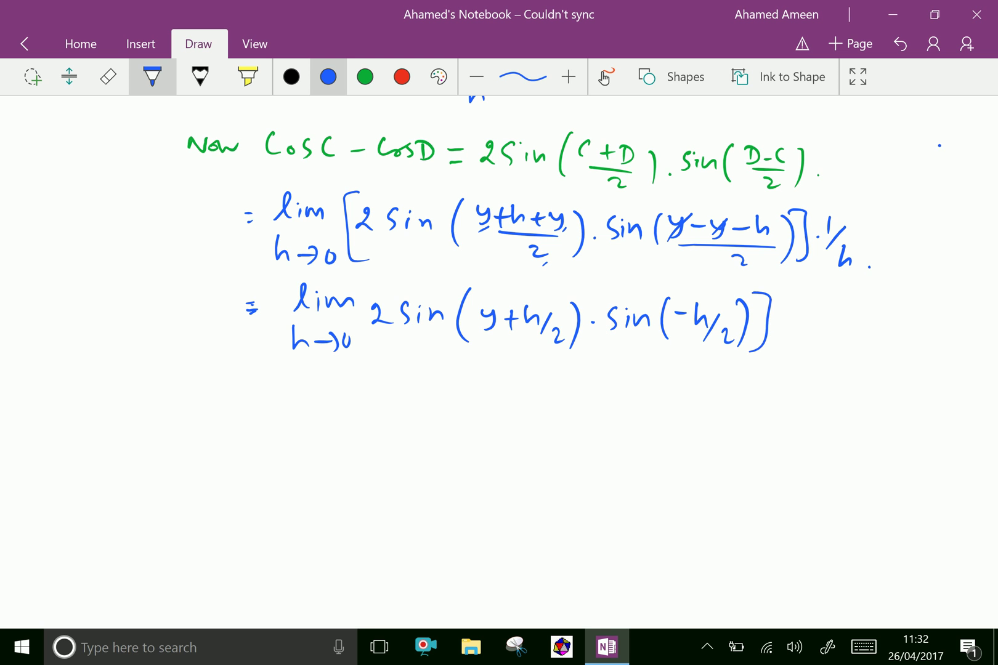
{"action": "mouse_move", "coordinate": [388, 284]}
{"action": "left_mouse_down"}
{"action": "mouse_move", "coordinate": [368, 355]}
{"action": "mouse_move", "coordinate": [386, 355]}
{"action": "left_mouse_up"}
{"action": "left_click_drag", "start_coordinate": [801, 298], "coordinate": [798, 323]}
{"action": "mouse_move", "coordinate": [814, 308]}
{"action": "left_mouse_down"}
{"action": "mouse_move", "coordinate": [792, 337]}
{"action": "mouse_move", "coordinate": [826, 347]}
{"action": "left_mouse_up"}
{"action": "left_click", "coordinate": [842, 338]}
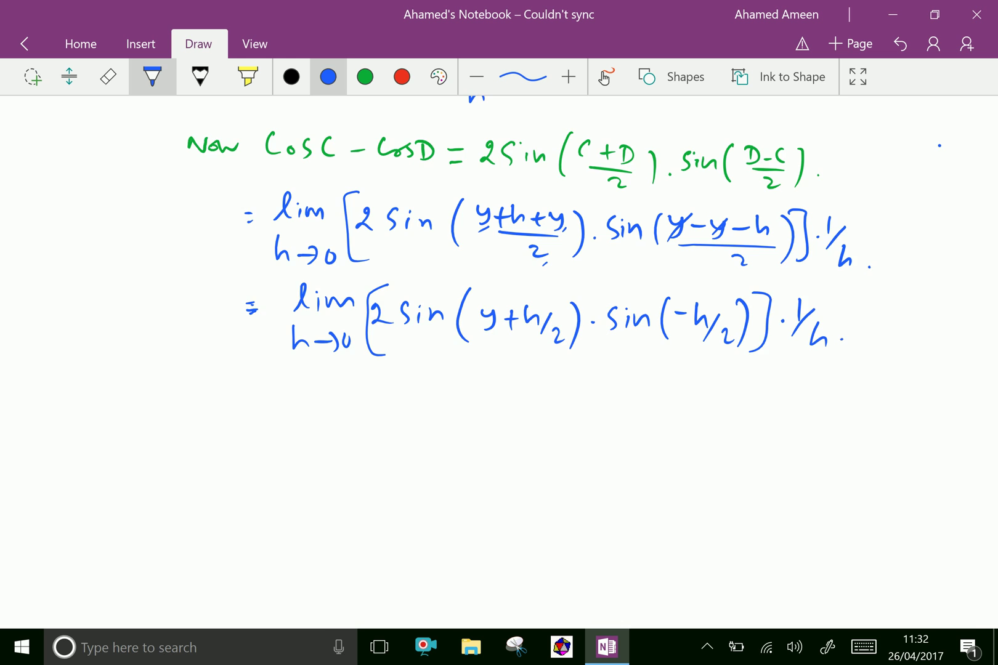
{"action": "scroll", "coordinate": [536, 363], "scroll_direction": "down", "scroll_amount": 3}
Write lim h→0 under the new equals sign in blue ink
{"action": "key", "text": "Escape"}
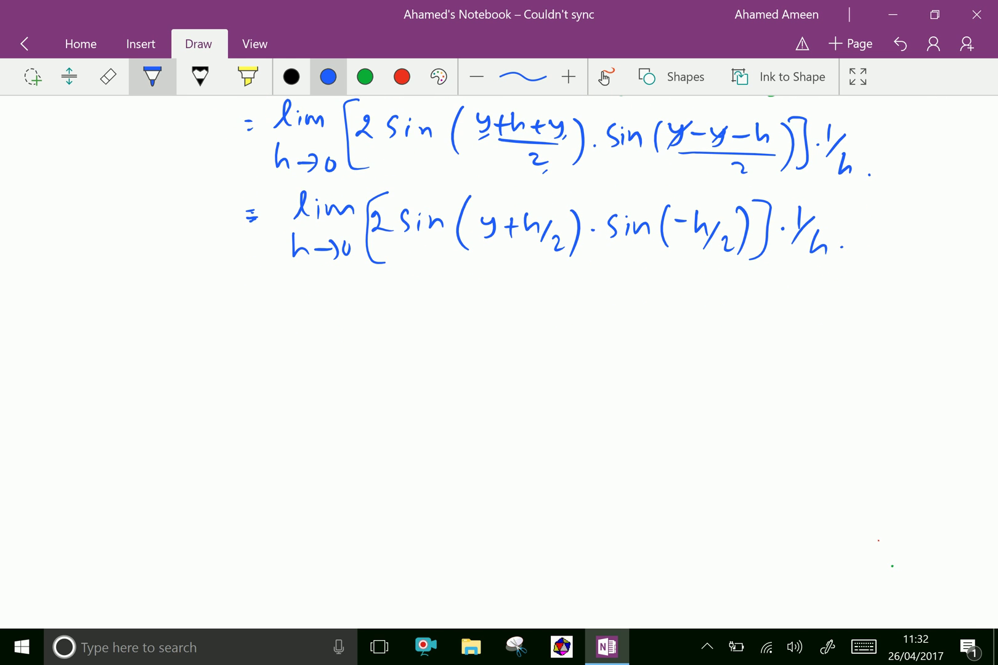
{"action": "left_click_drag", "start_coordinate": [299, 303], "coordinate": [304, 307]}
{"action": "mouse_move", "coordinate": [323, 297]}
{"action": "left_mouse_down"}
{"action": "mouse_move", "coordinate": [323, 307]}
{"action": "mouse_move", "coordinate": [340, 297]}
{"action": "mouse_move", "coordinate": [351, 306]}
{"action": "left_mouse_up"}
{"action": "mouse_move", "coordinate": [294, 324]}
{"action": "left_mouse_down"}
{"action": "mouse_move", "coordinate": [307, 348]}
{"action": "mouse_move", "coordinate": [337, 340]}
{"action": "mouse_move", "coordinate": [331, 346]}
{"action": "left_mouse_up"}
{"action": "left_click_drag", "start_coordinate": [351, 333], "coordinate": [350, 333]}
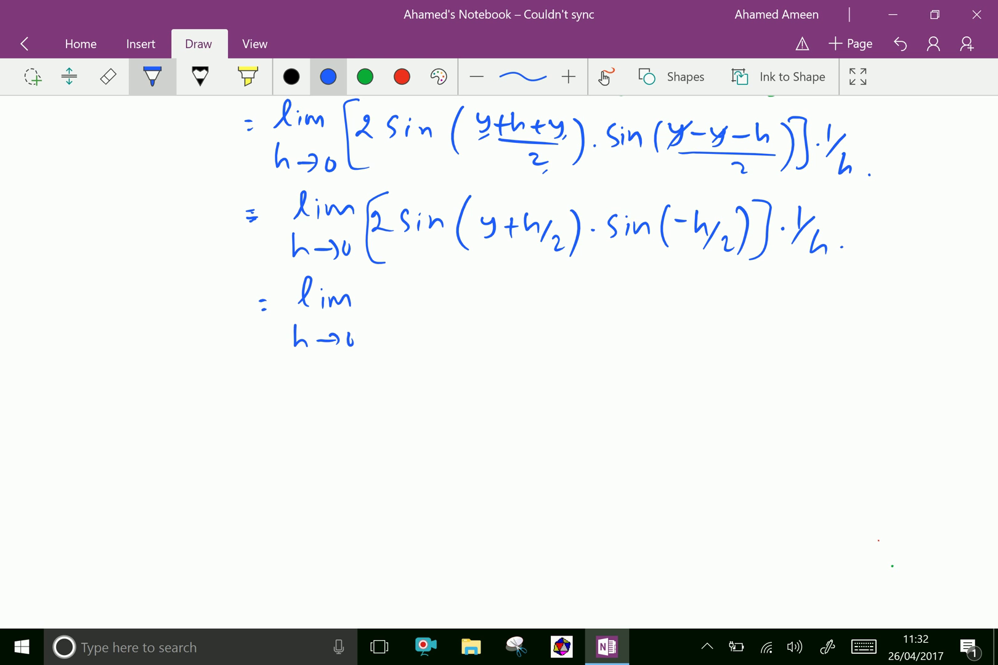
Write sin(y+h/2) after the first limit
{"action": "left_click_drag", "start_coordinate": [400, 290], "coordinate": [391, 311]}
{"action": "left_click", "coordinate": [408, 299]}
{"action": "mouse_move", "coordinate": [409, 304]}
{"action": "left_mouse_down"}
{"action": "mouse_move", "coordinate": [410, 313]}
{"action": "mouse_move", "coordinate": [434, 308]}
{"action": "mouse_move", "coordinate": [444, 326]}
{"action": "left_mouse_up"}
{"action": "left_click_drag", "start_coordinate": [461, 286], "coordinate": [466, 297]}
{"action": "mouse_move", "coordinate": [476, 289]}
{"action": "left_mouse_down"}
{"action": "mouse_move", "coordinate": [465, 310]}
{"action": "mouse_move", "coordinate": [507, 300]}
{"action": "left_mouse_up"}
{"action": "mouse_move", "coordinate": [497, 290]}
{"action": "left_mouse_down"}
{"action": "mouse_move", "coordinate": [493, 310]}
{"action": "mouse_move", "coordinate": [528, 309]}
{"action": "left_mouse_up"}
{"action": "left_click_drag", "start_coordinate": [540, 292], "coordinate": [532, 314]}
{"action": "left_click_drag", "start_coordinate": [541, 310], "coordinate": [556, 322]}
{"action": "left_click_drag", "start_coordinate": [564, 282], "coordinate": [559, 330]}
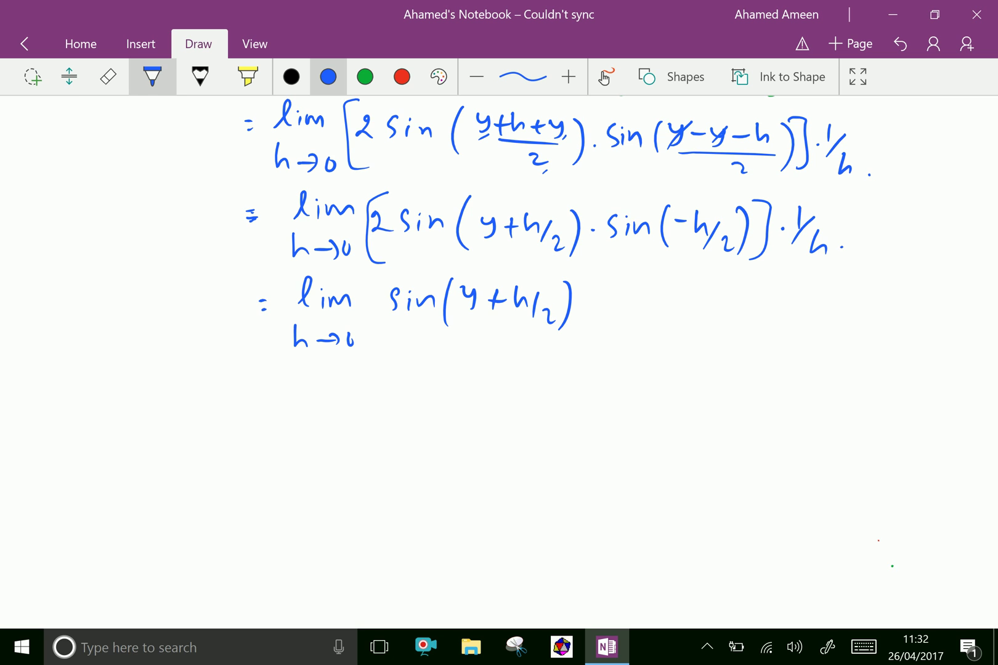
Add a multiplication dot and a first attempt at sin(−h/2)·1/h
{"action": "left_click", "coordinate": [584, 302]}
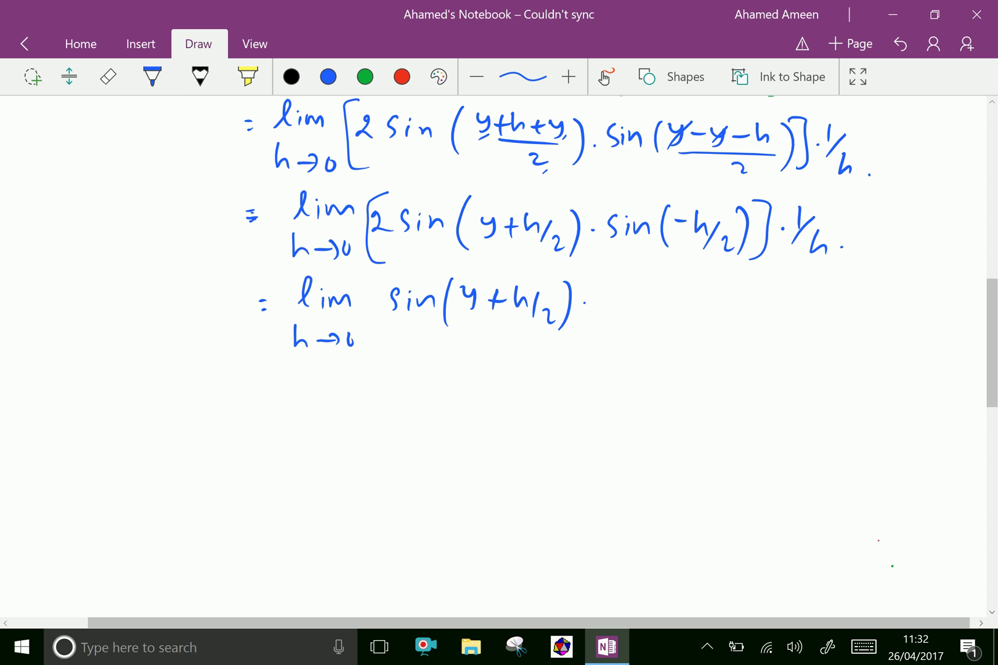
{"action": "mouse_move", "coordinate": [629, 283]}
{"action": "left_mouse_down"}
{"action": "mouse_move", "coordinate": [615, 303]}
{"action": "mouse_move", "coordinate": [663, 304]}
{"action": "mouse_move", "coordinate": [682, 322]}
{"action": "left_mouse_up"}
{"action": "mouse_move", "coordinate": [687, 299]}
{"action": "left_mouse_down"}
{"action": "mouse_move", "coordinate": [724, 306]}
{"action": "mouse_move", "coordinate": [725, 320]}
{"action": "mouse_move", "coordinate": [746, 326]}
{"action": "left_mouse_up"}
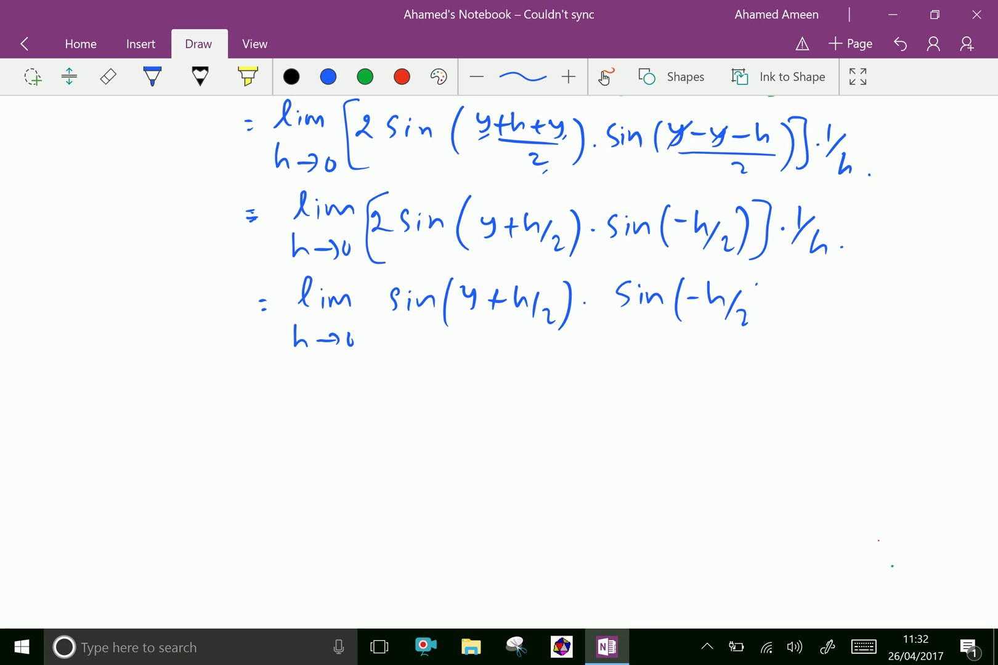
{"action": "left_click_drag", "start_coordinate": [759, 282], "coordinate": [758, 330]}
{"action": "left_click_drag", "start_coordinate": [791, 286], "coordinate": [789, 306]}
{"action": "mouse_move", "coordinate": [805, 292]}
{"action": "left_mouse_down"}
{"action": "mouse_move", "coordinate": [791, 324]}
{"action": "mouse_move", "coordinate": [821, 333]}
{"action": "left_mouse_up"}
Erase the mistaken sin(−h/2)·1/h attempt and return to the blue pen
{"action": "left_click", "coordinate": [108, 76]}
{"action": "mouse_move", "coordinate": [616, 293]}
{"action": "left_mouse_down"}
{"action": "mouse_move", "coordinate": [819, 323]}
{"action": "mouse_move", "coordinate": [681, 283]}
{"action": "left_mouse_up"}
{"action": "mouse_move", "coordinate": [743, 318]}
{"action": "left_mouse_down"}
{"action": "mouse_move", "coordinate": [763, 324]}
{"action": "mouse_move", "coordinate": [626, 303]}
{"action": "mouse_move", "coordinate": [679, 318]}
{"action": "left_mouse_up"}
{"action": "left_click", "coordinate": [152, 76]}
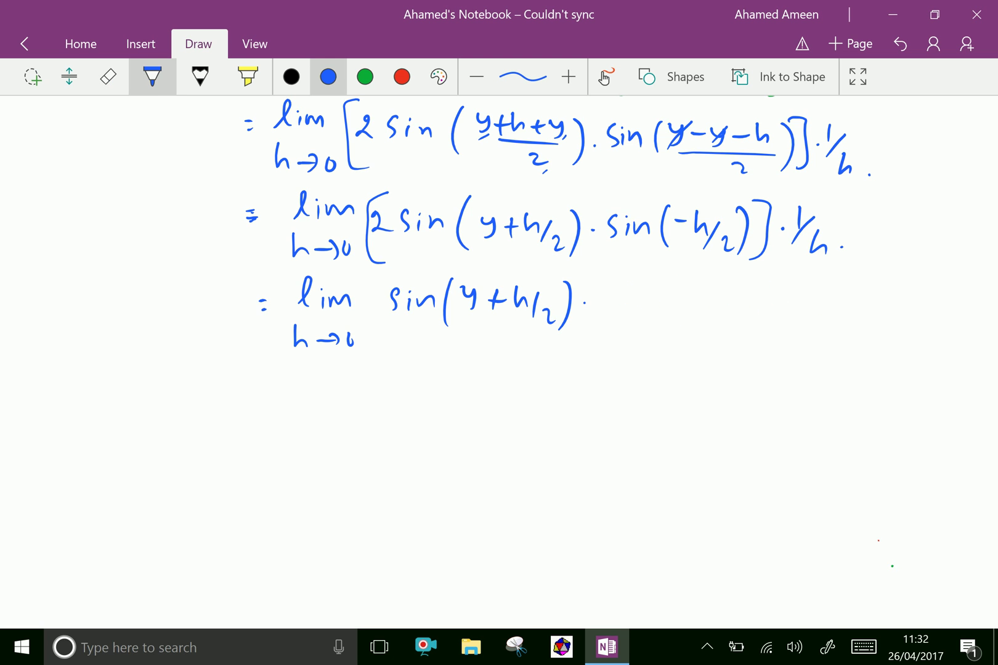
Write a second lim h→0 after sin(y+h/2)·
{"action": "mouse_move", "coordinate": [617, 301]}
{"action": "left_mouse_down"}
{"action": "mouse_move", "coordinate": [623, 281]}
{"action": "mouse_move", "coordinate": [618, 308]}
{"action": "left_mouse_up"}
{"action": "mouse_move", "coordinate": [637, 295]}
{"action": "left_mouse_down"}
{"action": "mouse_move", "coordinate": [671, 302]}
{"action": "mouse_move", "coordinate": [636, 337]}
{"action": "mouse_move", "coordinate": [655, 331]}
{"action": "mouse_move", "coordinate": [661, 341]}
{"action": "left_mouse_up"}
{"action": "mouse_move", "coordinate": [678, 327]}
{"action": "left_mouse_down"}
{"action": "mouse_move", "coordinate": [673, 340]}
{"action": "mouse_move", "coordinate": [679, 326]}
{"action": "left_mouse_up"}
{"action": "left_click_drag", "start_coordinate": [351, 332], "coordinate": [353, 344]}
Write sin(−h/2)/h after the second limit, followed by a dot
{"action": "mouse_move", "coordinate": [704, 290]}
{"action": "left_mouse_down"}
{"action": "mouse_move", "coordinate": [694, 316]}
{"action": "mouse_move", "coordinate": [713, 313]}
{"action": "left_mouse_up"}
{"action": "mouse_move", "coordinate": [723, 312]}
{"action": "left_mouse_down"}
{"action": "mouse_move", "coordinate": [726, 302]}
{"action": "mouse_move", "coordinate": [747, 324]}
{"action": "left_mouse_up"}
{"action": "left_click_drag", "start_coordinate": [759, 304], "coordinate": [792, 320]}
{"action": "left_click_drag", "start_coordinate": [802, 315], "coordinate": [815, 330]}
{"action": "left_click_drag", "start_coordinate": [829, 288], "coordinate": [825, 333]}
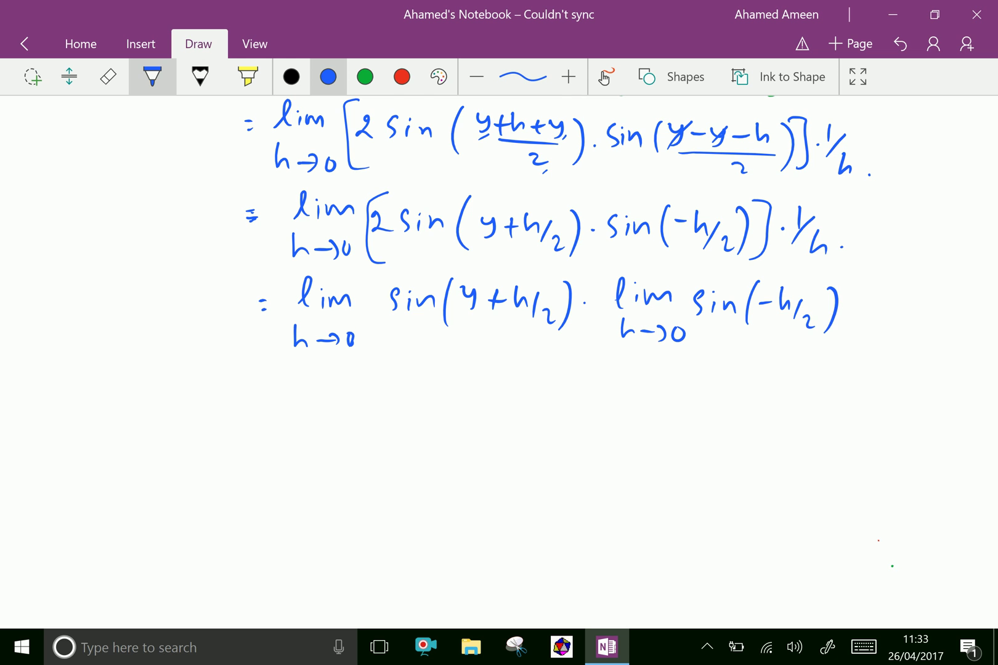
{"action": "left_click_drag", "start_coordinate": [729, 337], "coordinate": [836, 345]}
{"action": "left_click_drag", "start_coordinate": [768, 346], "coordinate": [783, 369]}
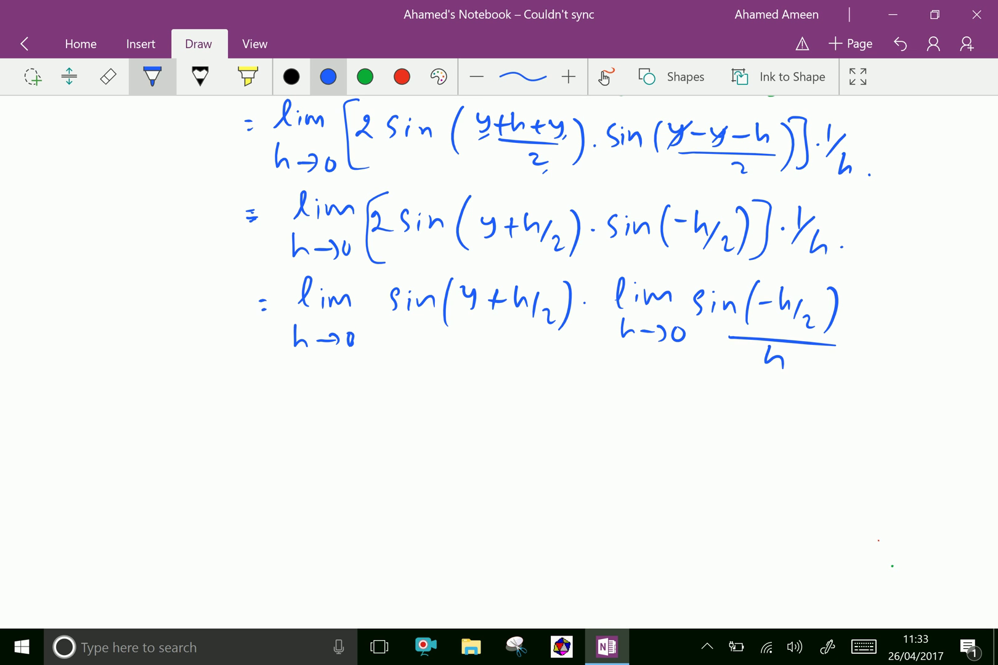
{"action": "left_click", "coordinate": [857, 337]}
{"action": "scroll", "coordinate": [536, 361], "scroll_direction": "down", "scroll_amount": 2}
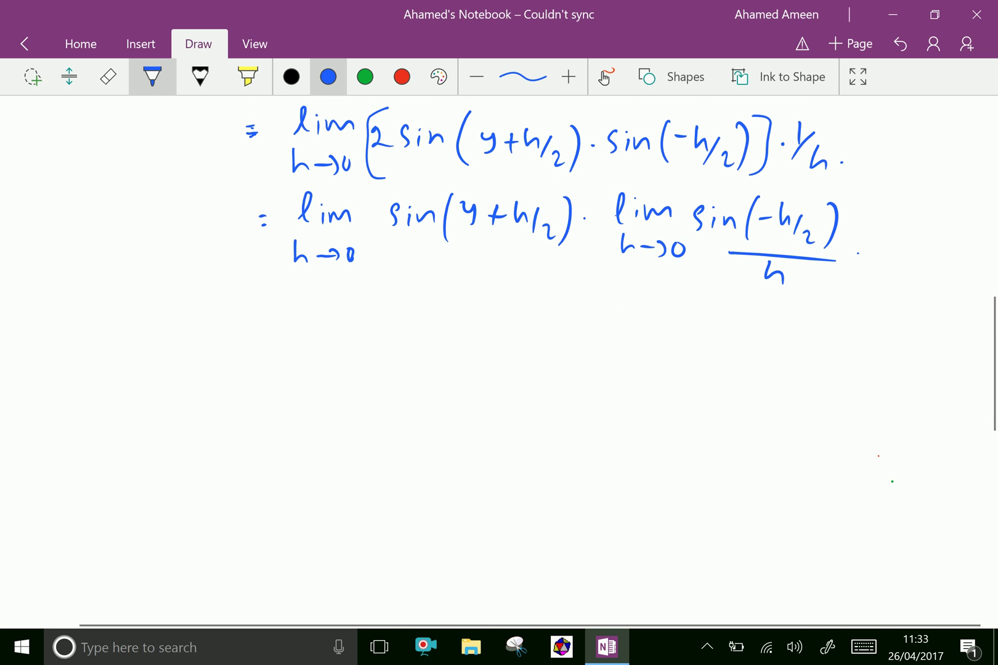
Change the denominator to h/2 and start a new line with = sin(y+0)
{"action": "left_click_drag", "start_coordinate": [377, 156], "coordinate": [384, 153]}
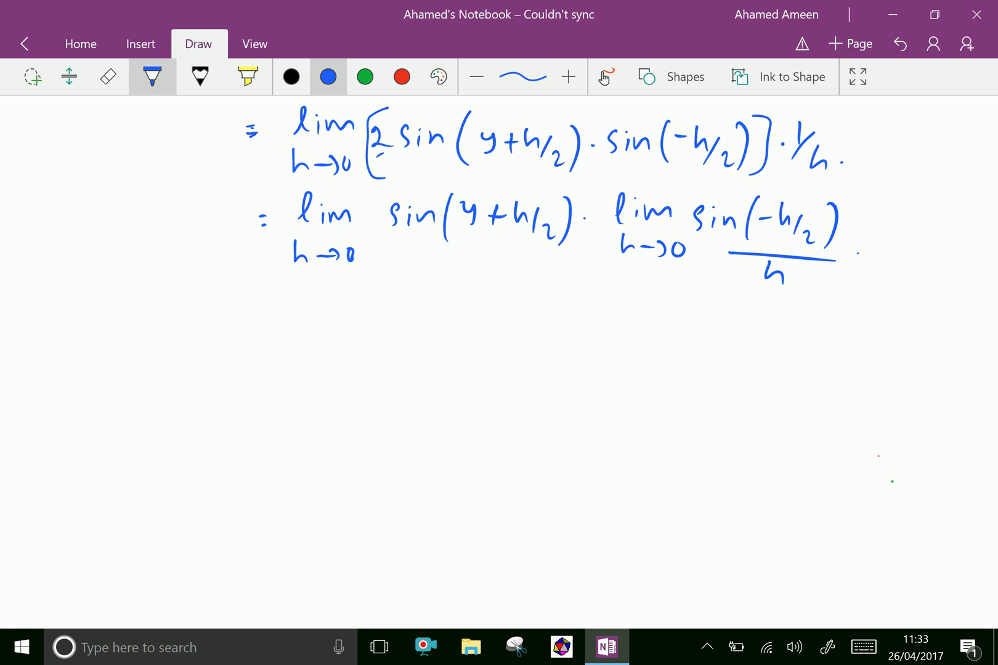
{"action": "mouse_move", "coordinate": [796, 274]}
{"action": "left_mouse_down"}
{"action": "mouse_move", "coordinate": [774, 302]}
{"action": "mouse_move", "coordinate": [812, 305]}
{"action": "left_mouse_up"}
{"action": "mouse_move", "coordinate": [328, 296]}
{"action": "left_mouse_down"}
{"action": "mouse_move", "coordinate": [316, 318]}
{"action": "mouse_move", "coordinate": [354, 317]}
{"action": "mouse_move", "coordinate": [370, 331]}
{"action": "mouse_move", "coordinate": [394, 311]}
{"action": "mouse_move", "coordinate": [383, 326]}
{"action": "left_mouse_up"}
{"action": "mouse_move", "coordinate": [402, 314]}
{"action": "left_mouse_down"}
{"action": "mouse_move", "coordinate": [423, 313]}
{"action": "mouse_move", "coordinate": [410, 323]}
{"action": "left_mouse_up"}
{"action": "left_click_drag", "start_coordinate": [433, 308], "coordinate": [448, 332]}
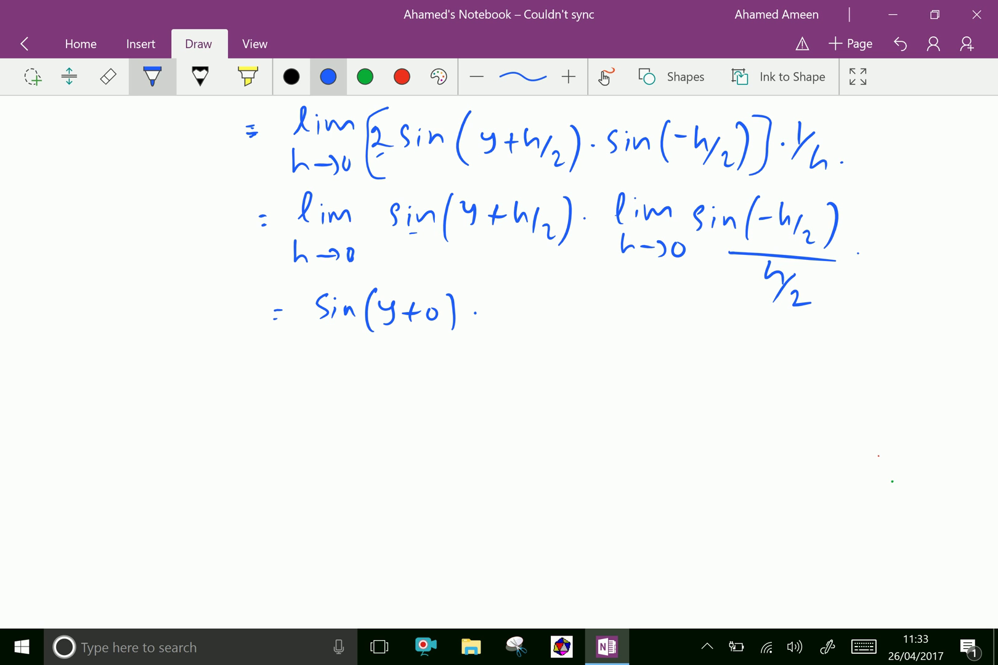
Append the factors (−1) and 1, erasing stray strokes in between
{"action": "mouse_move", "coordinate": [500, 295]}
{"action": "left_mouse_down"}
{"action": "mouse_move", "coordinate": [496, 324]}
{"action": "mouse_move", "coordinate": [516, 309]}
{"action": "left_mouse_up"}
{"action": "mouse_move", "coordinate": [523, 306]}
{"action": "left_mouse_down"}
{"action": "mouse_move", "coordinate": [540, 327]}
{"action": "mouse_move", "coordinate": [586, 314]}
{"action": "left_mouse_up"}
{"action": "left_click", "coordinate": [108, 76]}
{"action": "left_click_drag", "start_coordinate": [586, 308], "coordinate": [568, 305]}
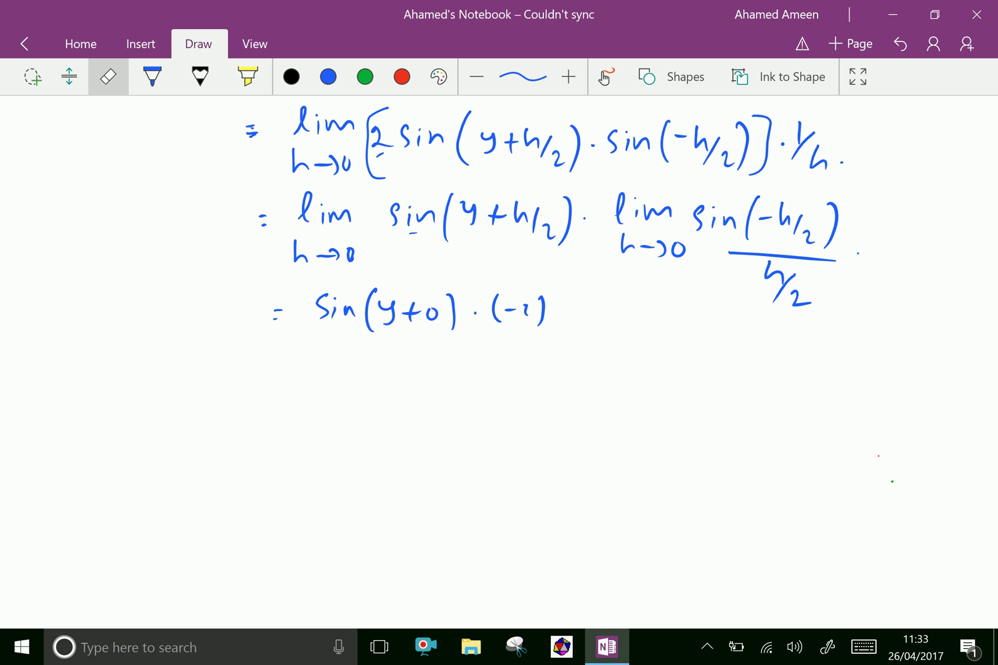
{"action": "left_click", "coordinate": [152, 76]}
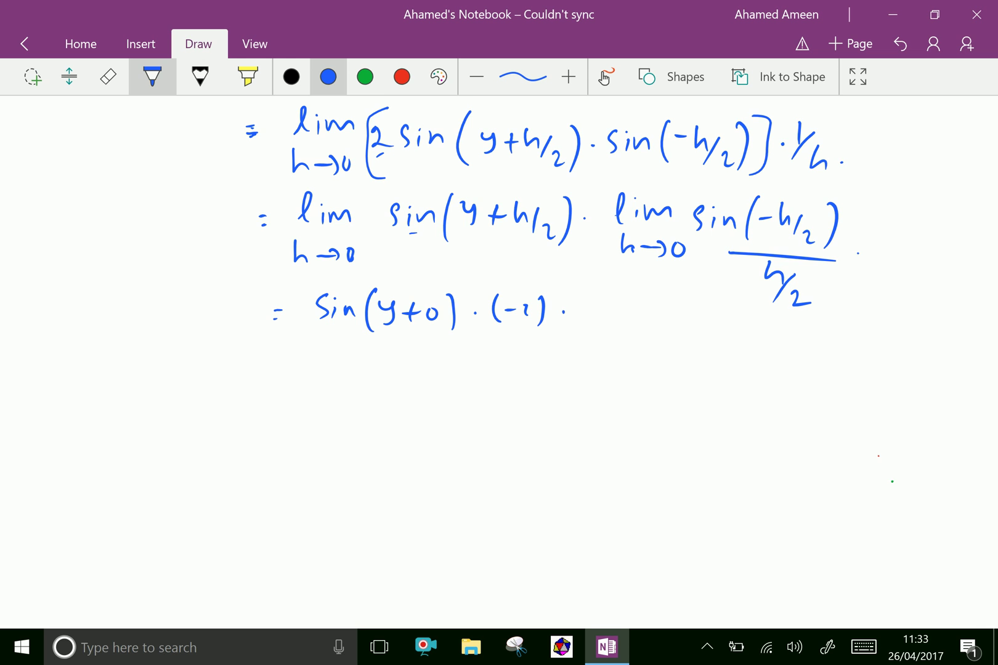
{"action": "left_click_drag", "start_coordinate": [583, 297], "coordinate": [580, 317]}
{"action": "scroll", "coordinate": [538, 362], "scroll_direction": "down", "scroll_amount": 2}
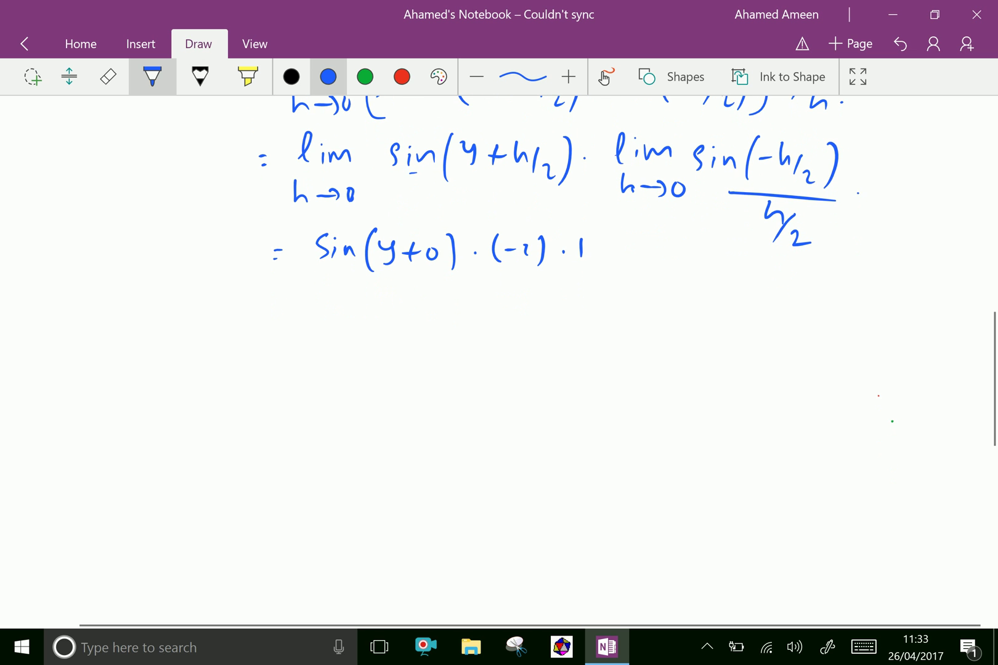
Write = Siny·(−1) on the bottom line
{"action": "left_click_drag", "start_coordinate": [281, 298], "coordinate": [289, 297]}
{"action": "left_click_drag", "start_coordinate": [276, 311], "coordinate": [283, 310]}
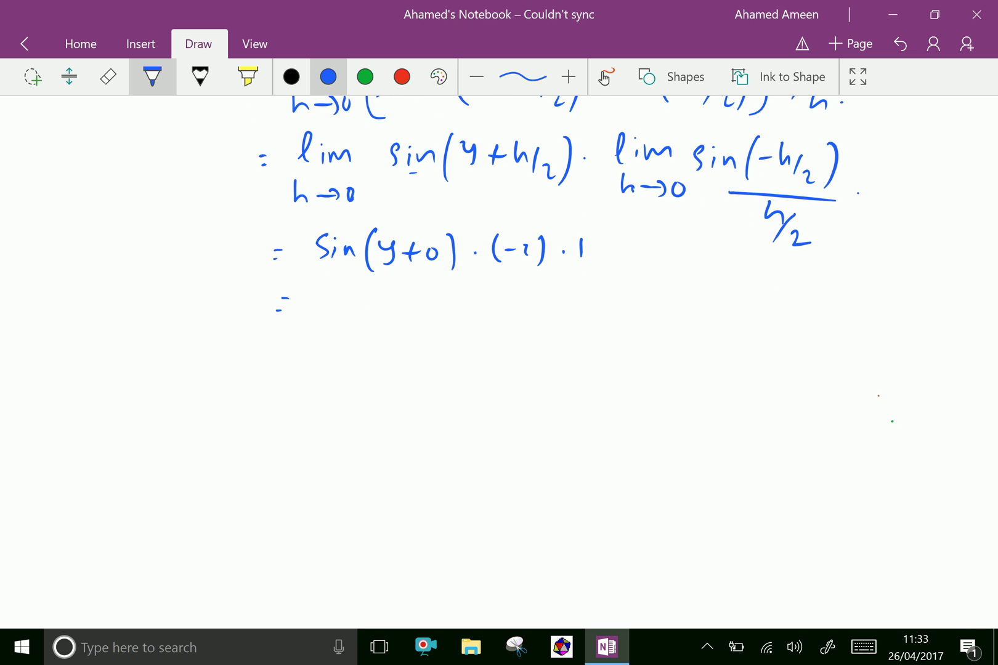
{"action": "mouse_move", "coordinate": [343, 290]}
{"action": "left_mouse_down"}
{"action": "mouse_move", "coordinate": [333, 311]}
{"action": "mouse_move", "coordinate": [377, 307]}
{"action": "mouse_move", "coordinate": [397, 322]}
{"action": "mouse_move", "coordinate": [456, 308]}
{"action": "left_mouse_up"}
{"action": "left_click_drag", "start_coordinate": [467, 302], "coordinate": [467, 313]}
{"action": "left_click_drag", "start_coordinate": [480, 292], "coordinate": [481, 312]}
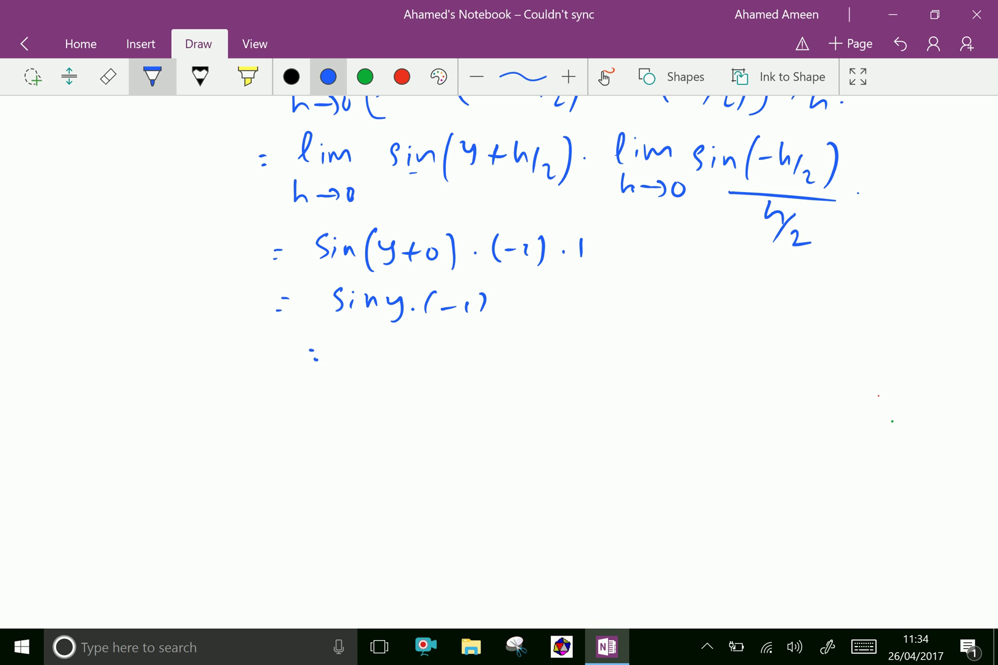
Write = −Siny. on the next line
{"action": "left_click_drag", "start_coordinate": [318, 358], "coordinate": [321, 361]}
{"action": "left_click_drag", "start_coordinate": [349, 354], "coordinate": [372, 361]}
{"action": "mouse_move", "coordinate": [389, 352]}
{"action": "left_mouse_down"}
{"action": "mouse_move", "coordinate": [391, 363]}
{"action": "mouse_move", "coordinate": [408, 348]}
{"action": "mouse_move", "coordinate": [414, 359]}
{"action": "left_mouse_up"}
{"action": "mouse_move", "coordinate": [433, 346]}
{"action": "left_mouse_down"}
{"action": "mouse_move", "coordinate": [425, 358]}
{"action": "mouse_move", "coordinate": [435, 372]}
{"action": "left_mouse_up"}
{"action": "left_click", "coordinate": [457, 366]}
Label the −Siny result dx/dy to its left
{"action": "left_click_drag", "start_coordinate": [185, 340], "coordinate": [178, 357]}
{"action": "mouse_move", "coordinate": [187, 331]}
{"action": "left_mouse_down"}
{"action": "mouse_move", "coordinate": [188, 360]}
{"action": "mouse_move", "coordinate": [207, 357]}
{"action": "left_mouse_up"}
{"action": "mouse_move", "coordinate": [208, 345]}
{"action": "left_mouse_down"}
{"action": "mouse_move", "coordinate": [198, 356]}
{"action": "mouse_move", "coordinate": [211, 375]}
{"action": "mouse_move", "coordinate": [176, 407]}
{"action": "left_mouse_up"}
{"action": "mouse_move", "coordinate": [188, 384]}
{"action": "left_mouse_down"}
{"action": "mouse_move", "coordinate": [190, 411]}
{"action": "mouse_move", "coordinate": [204, 403]}
{"action": "mouse_move", "coordinate": [198, 429]}
{"action": "left_mouse_up"}
{"action": "scroll", "coordinate": [499, 363], "scroll_direction": "down", "scroll_amount": 2}
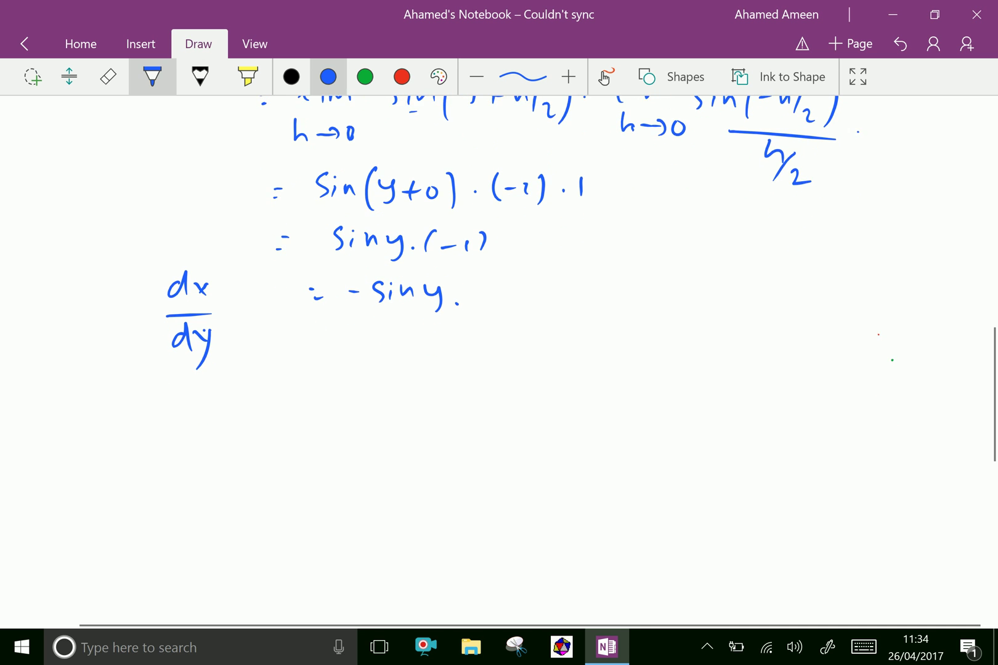
{"action": "scroll", "coordinate": [581, 285], "scroll_direction": "down", "scroll_amount": 2}
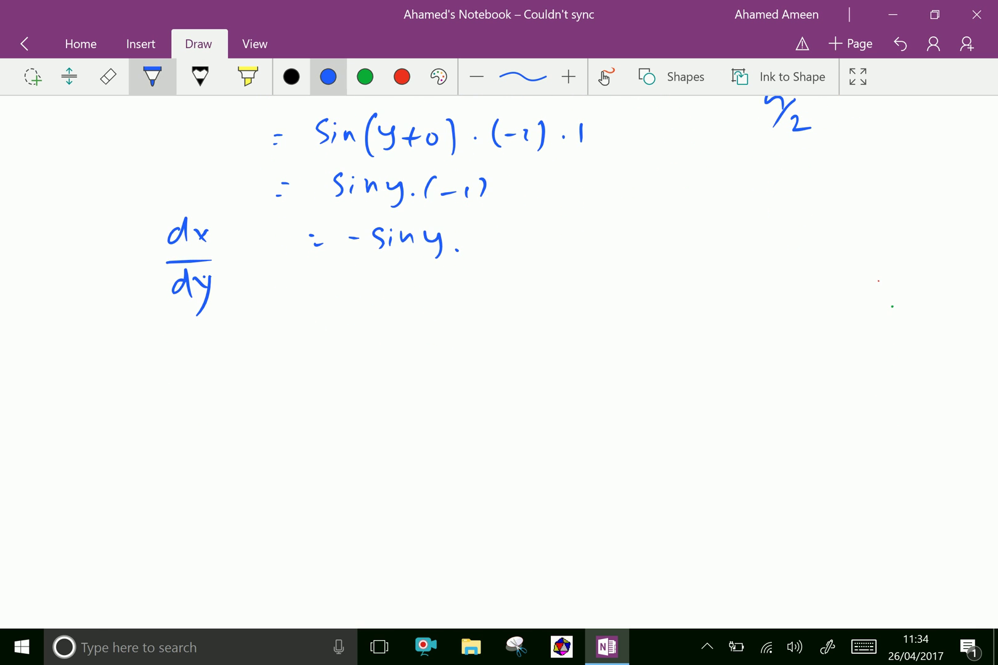
Write dy/dx = −1/Siny below the dx/dy label
{"action": "mouse_move", "coordinate": [248, 315]}
{"action": "left_mouse_down"}
{"action": "mouse_move", "coordinate": [249, 328]}
{"action": "mouse_move", "coordinate": [267, 312]}
{"action": "mouse_move", "coordinate": [258, 334]}
{"action": "left_mouse_up"}
{"action": "mouse_move", "coordinate": [225, 341]}
{"action": "left_mouse_down"}
{"action": "mouse_move", "coordinate": [280, 339]}
{"action": "mouse_move", "coordinate": [255, 370]}
{"action": "left_mouse_up"}
{"action": "mouse_move", "coordinate": [261, 355]}
{"action": "left_mouse_down"}
{"action": "mouse_move", "coordinate": [277, 363]}
{"action": "mouse_move", "coordinate": [263, 374]}
{"action": "left_mouse_up"}
{"action": "left_click_drag", "start_coordinate": [298, 337], "coordinate": [310, 337]}
{"action": "left_click_drag", "start_coordinate": [302, 347], "coordinate": [311, 345]}
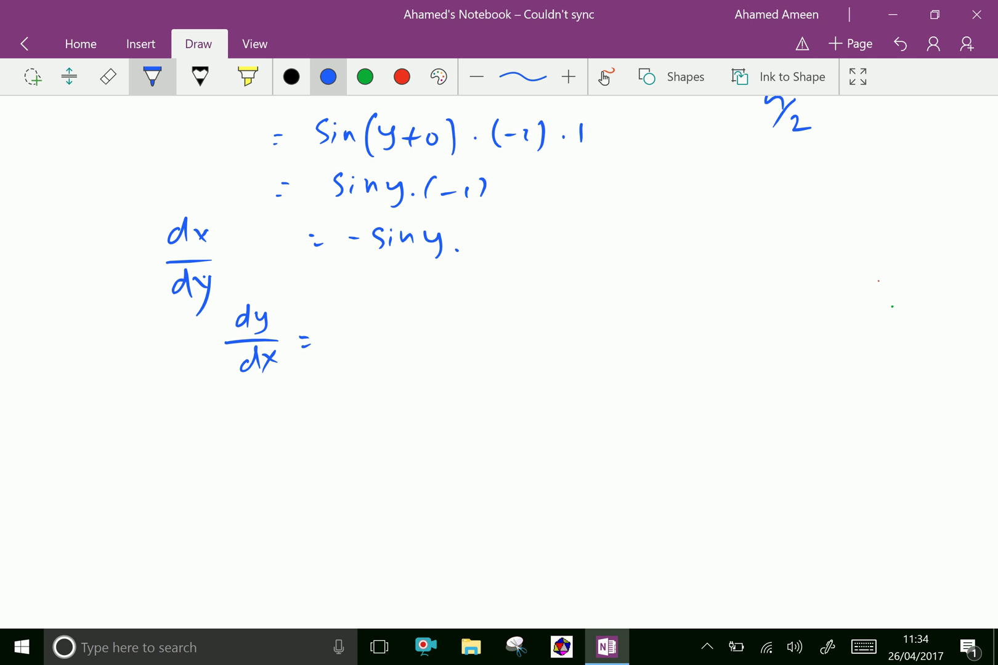
{"action": "left_click_drag", "start_coordinate": [337, 324], "coordinate": [352, 325]}
{"action": "mouse_move", "coordinate": [362, 315]}
{"action": "left_mouse_down"}
{"action": "mouse_move", "coordinate": [363, 329]}
{"action": "mouse_move", "coordinate": [429, 340]}
{"action": "left_mouse_up"}
{"action": "left_click_drag", "start_coordinate": [358, 355], "coordinate": [347, 373]}
{"action": "left_click_drag", "start_coordinate": [366, 363], "coordinate": [387, 374]}
{"action": "mouse_move", "coordinate": [394, 360]}
{"action": "left_mouse_down"}
{"action": "mouse_move", "coordinate": [409, 360]}
{"action": "mouse_move", "coordinate": [404, 387]}
{"action": "left_mouse_up"}
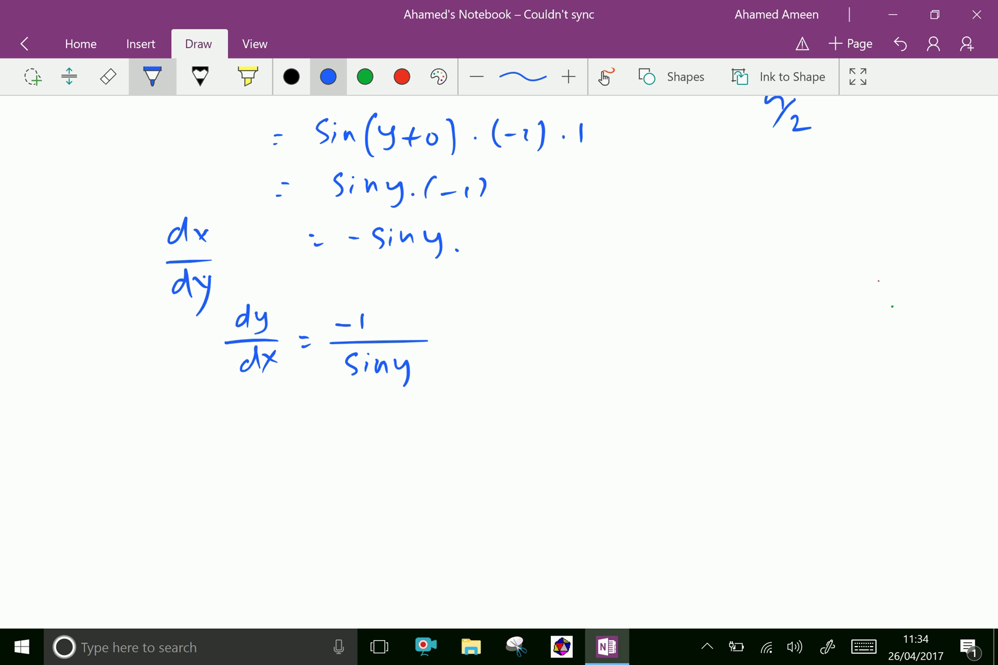
Write the identity Sin²y + cos²y = 1 in green ink to the right
{"action": "left_click", "coordinate": [364, 77]}
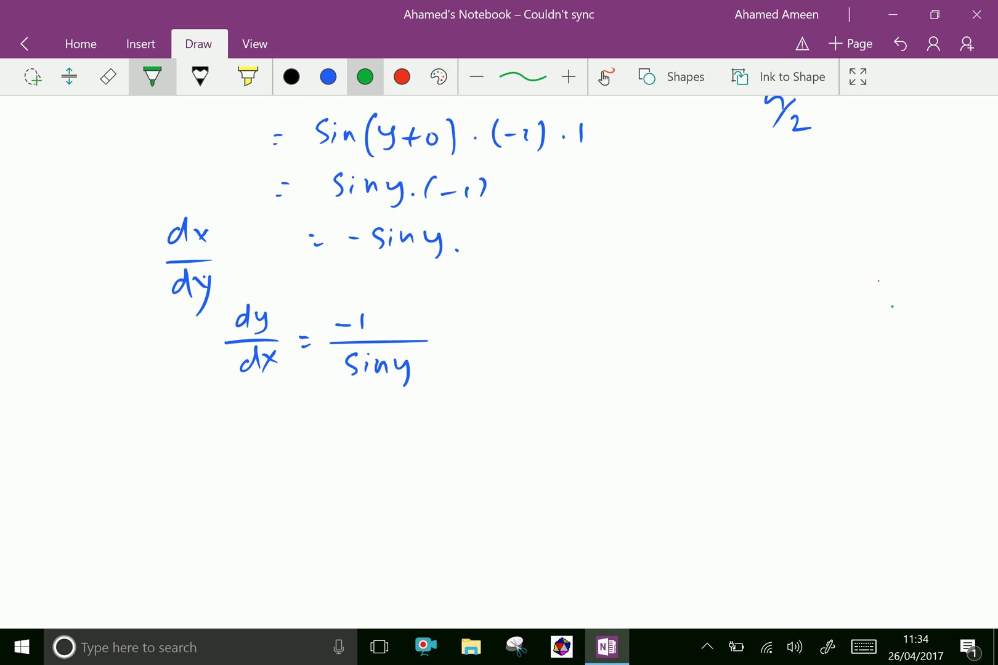
{"action": "mouse_move", "coordinate": [660, 273]}
{"action": "left_mouse_down"}
{"action": "mouse_move", "coordinate": [653, 295]}
{"action": "mouse_move", "coordinate": [688, 293]}
{"action": "left_mouse_up"}
{"action": "left_click_drag", "start_coordinate": [692, 274], "coordinate": [709, 286]}
{"action": "mouse_move", "coordinate": [712, 285]}
{"action": "left_mouse_down"}
{"action": "mouse_move", "coordinate": [723, 281]}
{"action": "mouse_move", "coordinate": [713, 304]}
{"action": "mouse_move", "coordinate": [751, 289]}
{"action": "left_mouse_up"}
{"action": "mouse_move", "coordinate": [743, 279]}
{"action": "left_mouse_down"}
{"action": "mouse_move", "coordinate": [741, 301]}
{"action": "mouse_move", "coordinate": [764, 296]}
{"action": "left_mouse_up"}
{"action": "mouse_move", "coordinate": [775, 288]}
{"action": "left_mouse_down"}
{"action": "mouse_move", "coordinate": [783, 301]}
{"action": "mouse_move", "coordinate": [798, 293]}
{"action": "left_mouse_up"}
{"action": "left_click_drag", "start_coordinate": [798, 283], "coordinate": [806, 308]}
{"action": "left_click_drag", "start_coordinate": [823, 292], "coordinate": [870, 310]}
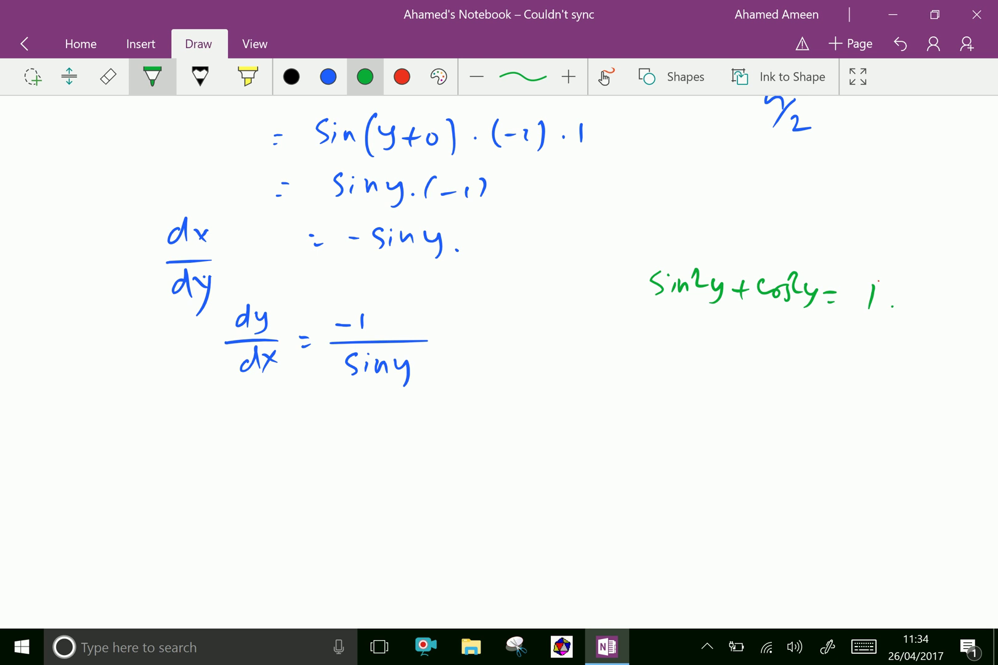
Rearrange it below as Sin²y = 1 − Cos²y
{"action": "mouse_move", "coordinate": [678, 319]}
{"action": "left_mouse_down"}
{"action": "mouse_move", "coordinate": [668, 339]}
{"action": "mouse_move", "coordinate": [683, 340]}
{"action": "left_mouse_up"}
{"action": "mouse_move", "coordinate": [691, 329]}
{"action": "left_mouse_down"}
{"action": "mouse_move", "coordinate": [727, 348]}
{"action": "mouse_move", "coordinate": [764, 337]}
{"action": "left_mouse_up"}
{"action": "left_click_drag", "start_coordinate": [760, 346], "coordinate": [846, 340]}
{"action": "left_click_drag", "start_coordinate": [856, 336], "coordinate": [857, 345]}
{"action": "left_click_drag", "start_coordinate": [873, 324], "coordinate": [894, 340]}
{"action": "left_click_drag", "start_coordinate": [909, 329], "coordinate": [897, 360]}
{"action": "scroll", "coordinate": [538, 361], "scroll_direction": "down", "scroll_amount": 1}
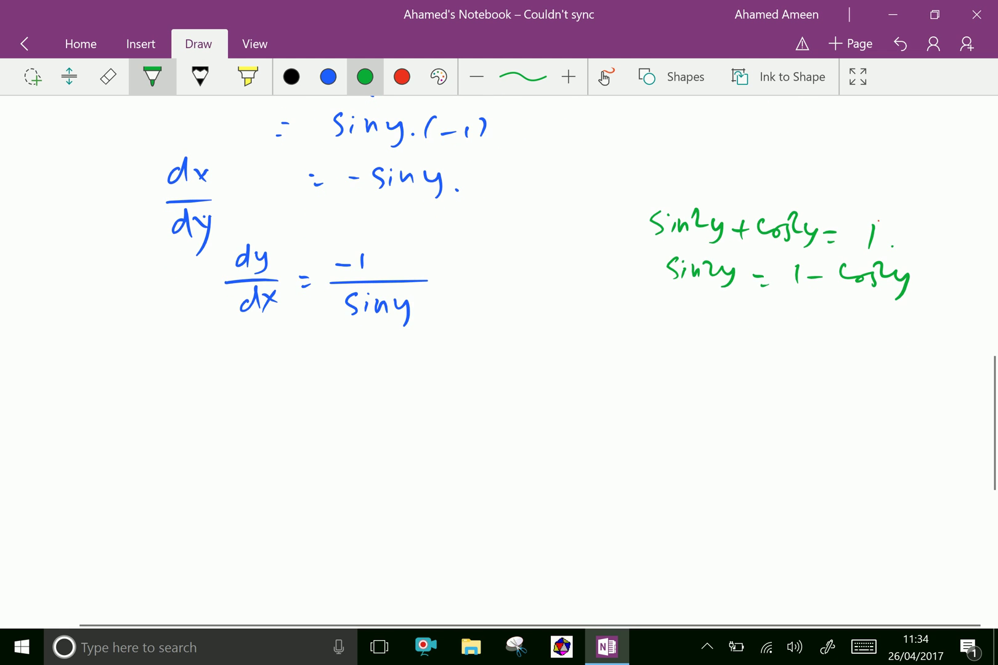
Write Siny = √(1 − Cos²y) underneath
{"action": "left_click_drag", "start_coordinate": [700, 308], "coordinate": [687, 325]}
{"action": "mouse_move", "coordinate": [706, 316]}
{"action": "left_mouse_down"}
{"action": "mouse_move", "coordinate": [746, 336]}
{"action": "mouse_move", "coordinate": [734, 344]}
{"action": "left_mouse_up"}
{"action": "left_click_drag", "start_coordinate": [765, 321], "coordinate": [771, 324]}
{"action": "mouse_move", "coordinate": [768, 330]}
{"action": "left_mouse_down"}
{"action": "mouse_move", "coordinate": [827, 311]}
{"action": "mouse_move", "coordinate": [931, 320]}
{"action": "left_mouse_up"}
{"action": "left_click_drag", "start_coordinate": [812, 321], "coordinate": [810, 335]}
{"action": "left_click_drag", "start_coordinate": [818, 335], "coordinate": [871, 340]}
{"action": "mouse_move", "coordinate": [882, 330]}
{"action": "left_mouse_down"}
{"action": "mouse_move", "coordinate": [878, 342]}
{"action": "mouse_move", "coordinate": [892, 333]}
{"action": "left_mouse_up"}
{"action": "mouse_move", "coordinate": [888, 333]}
{"action": "left_mouse_down"}
{"action": "mouse_move", "coordinate": [907, 333]}
{"action": "mouse_move", "coordinate": [900, 356]}
{"action": "left_mouse_up"}
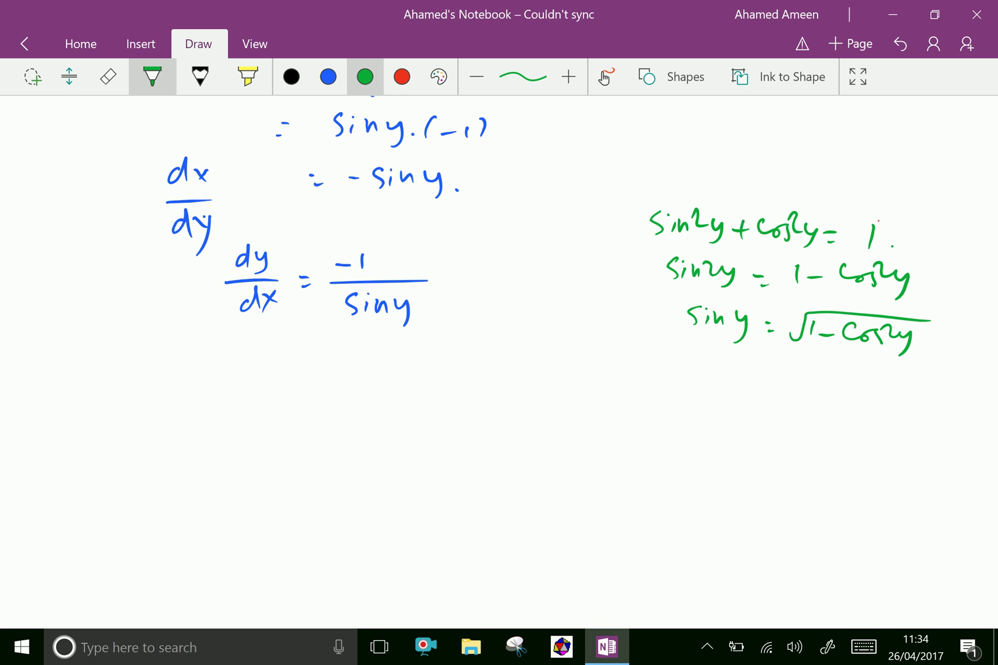
In blue ink, write dy/dx = −1/√(1 − cos²y)
{"action": "scroll", "coordinate": [538, 362], "scroll_direction": "down", "scroll_amount": 1}
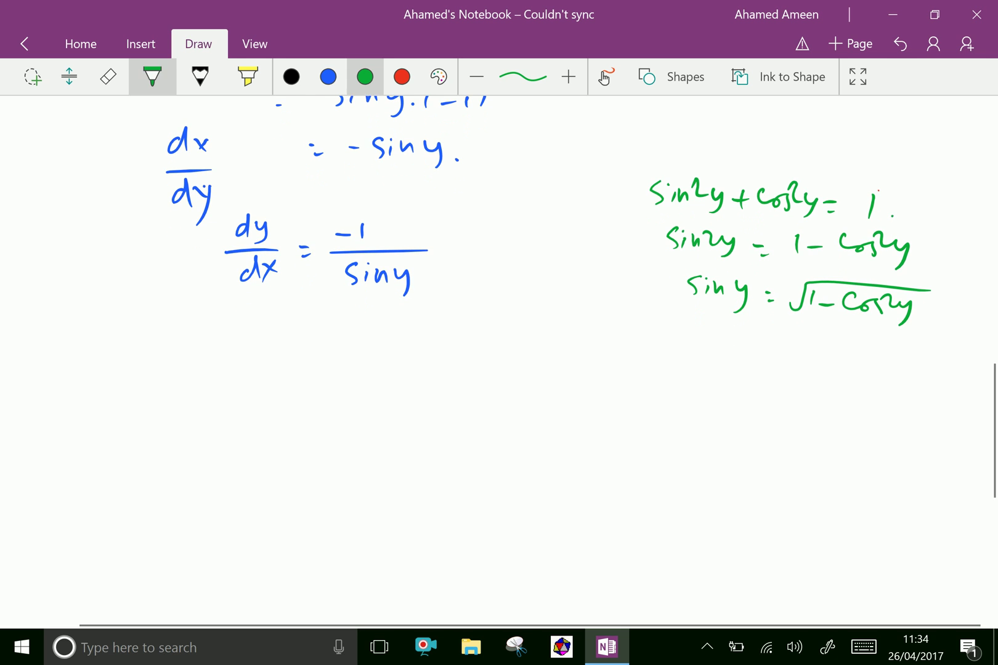
{"action": "left_click", "coordinate": [328, 77]}
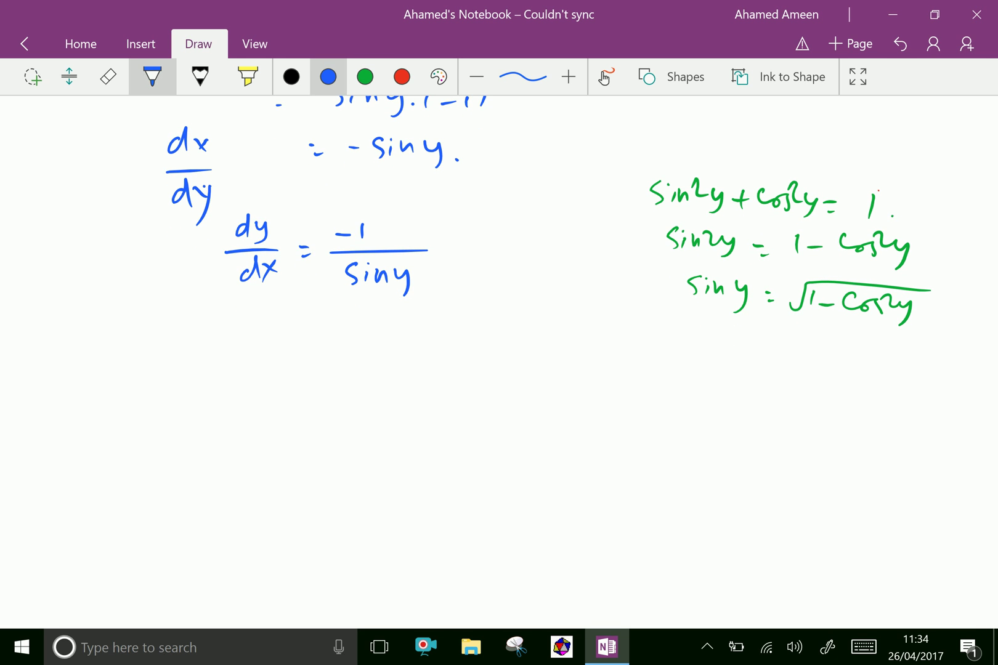
{"action": "mouse_move", "coordinate": [258, 316]}
{"action": "left_mouse_down"}
{"action": "mouse_move", "coordinate": [257, 335]}
{"action": "mouse_move", "coordinate": [294, 349]}
{"action": "mouse_move", "coordinate": [248, 377]}
{"action": "left_mouse_up"}
{"action": "mouse_move", "coordinate": [260, 354]}
{"action": "left_mouse_down"}
{"action": "mouse_move", "coordinate": [257, 379]}
{"action": "mouse_move", "coordinate": [281, 376]}
{"action": "left_mouse_up"}
{"action": "left_click_drag", "start_coordinate": [283, 359], "coordinate": [265, 378]}
{"action": "left_click", "coordinate": [308, 348]}
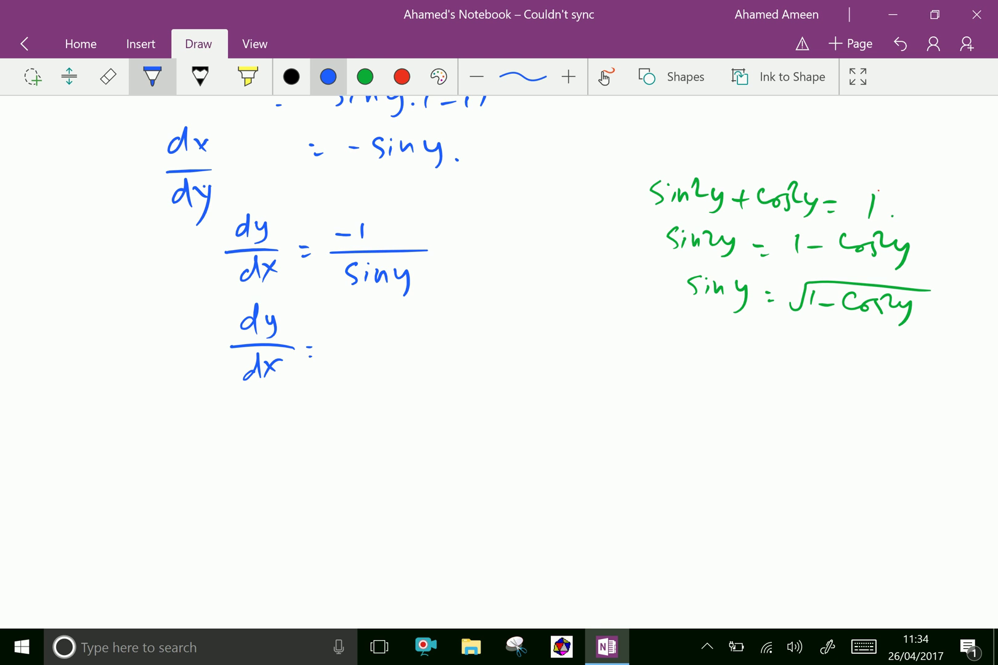
{"action": "left_click_drag", "start_coordinate": [374, 335], "coordinate": [513, 358]}
{"action": "scroll", "coordinate": [499, 363], "scroll_direction": "down", "scroll_amount": 5}
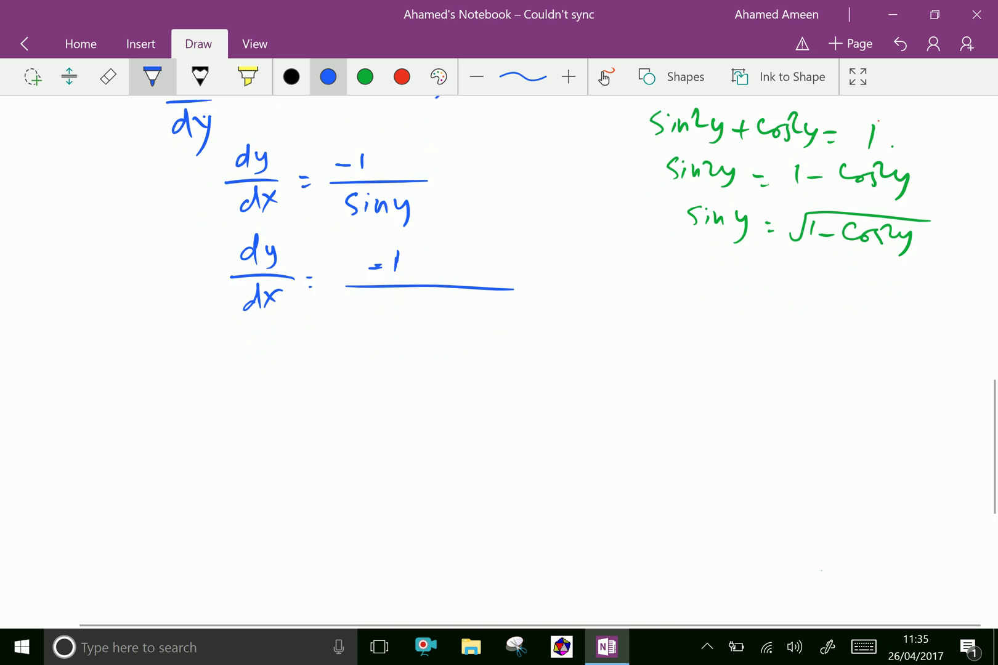
{"action": "mouse_move", "coordinate": [345, 255]}
{"action": "left_mouse_down"}
{"action": "mouse_move", "coordinate": [350, 266]}
{"action": "mouse_move", "coordinate": [513, 233]}
{"action": "left_mouse_up"}
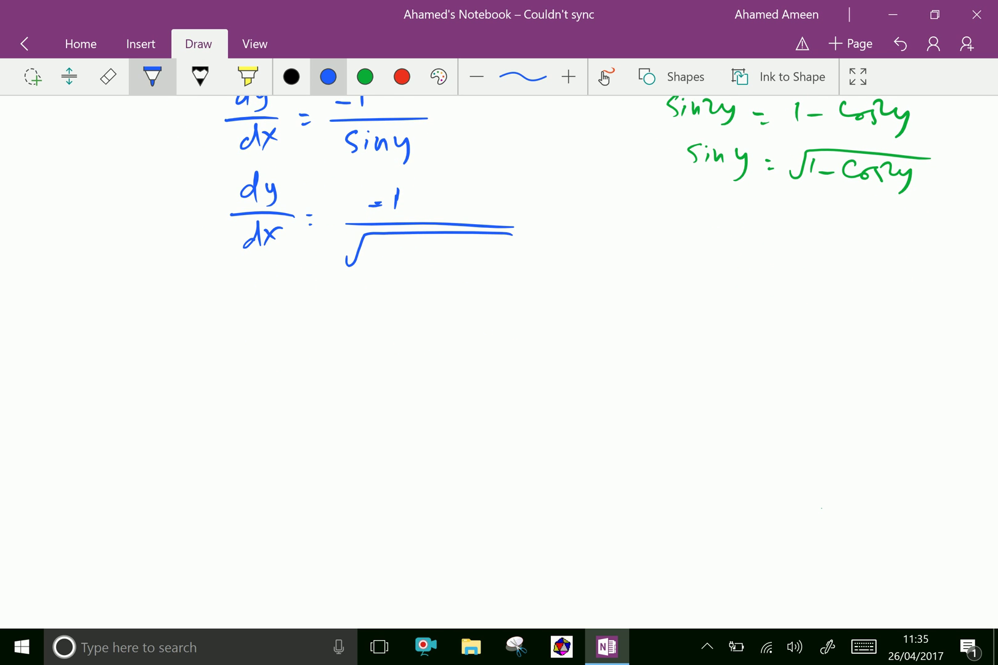
{"action": "left_click_drag", "start_coordinate": [377, 246], "coordinate": [374, 260]}
{"action": "left_click_drag", "start_coordinate": [386, 254], "coordinate": [433, 252]}
{"action": "mouse_move", "coordinate": [445, 249]}
{"action": "left_mouse_down"}
{"action": "mouse_move", "coordinate": [441, 263]}
{"action": "mouse_move", "coordinate": [463, 254]}
{"action": "mouse_move", "coordinate": [472, 269]}
{"action": "left_mouse_up"}
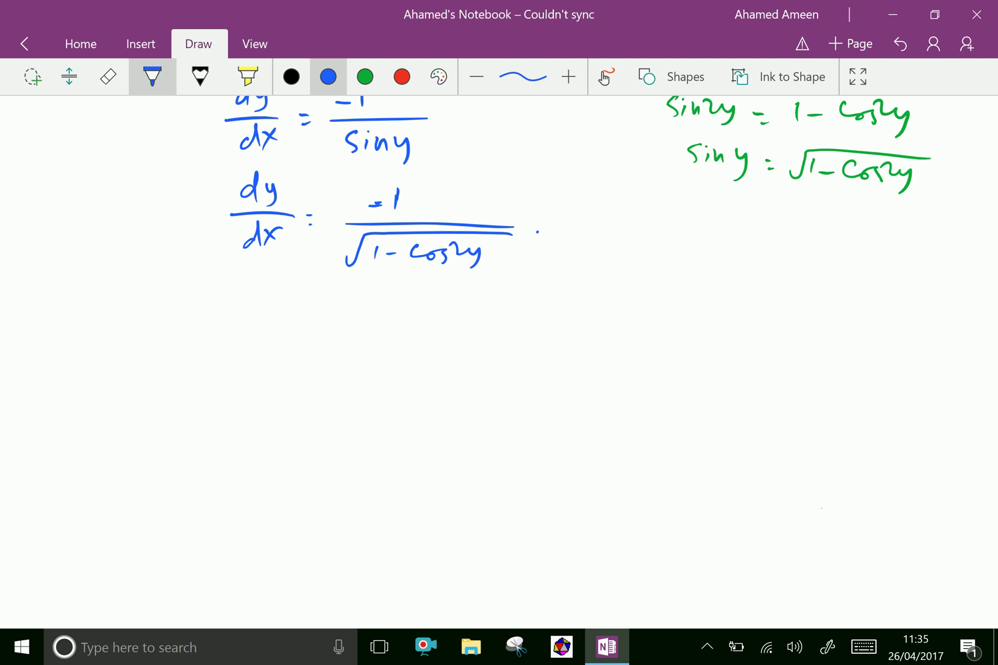
Write the final answer dy/dx = −1/√(1 − x²) below it
{"action": "mouse_move", "coordinate": [259, 297]}
{"action": "left_mouse_down"}
{"action": "mouse_move", "coordinate": [268, 315]}
{"action": "mouse_move", "coordinate": [301, 326]}
{"action": "mouse_move", "coordinate": [282, 363]}
{"action": "mouse_move", "coordinate": [297, 362]}
{"action": "left_mouse_up"}
{"action": "left_click_drag", "start_coordinate": [298, 343], "coordinate": [282, 364]}
{"action": "left_click_drag", "start_coordinate": [330, 316], "coordinate": [338, 319]}
{"action": "left_click_drag", "start_coordinate": [335, 326], "coordinate": [342, 328]}
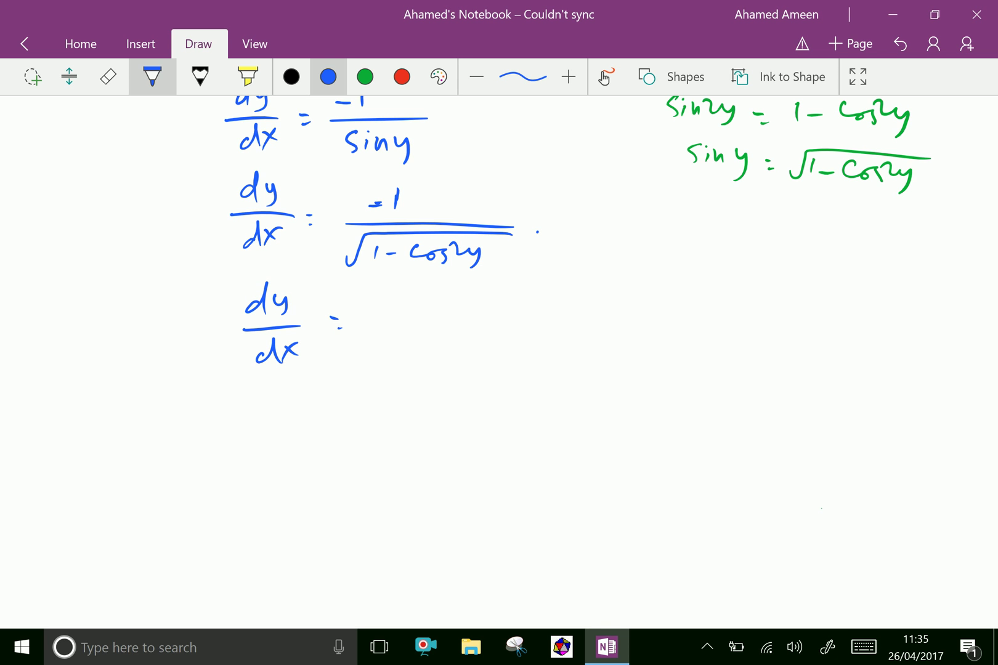
{"action": "left_click_drag", "start_coordinate": [392, 306], "coordinate": [537, 324]}
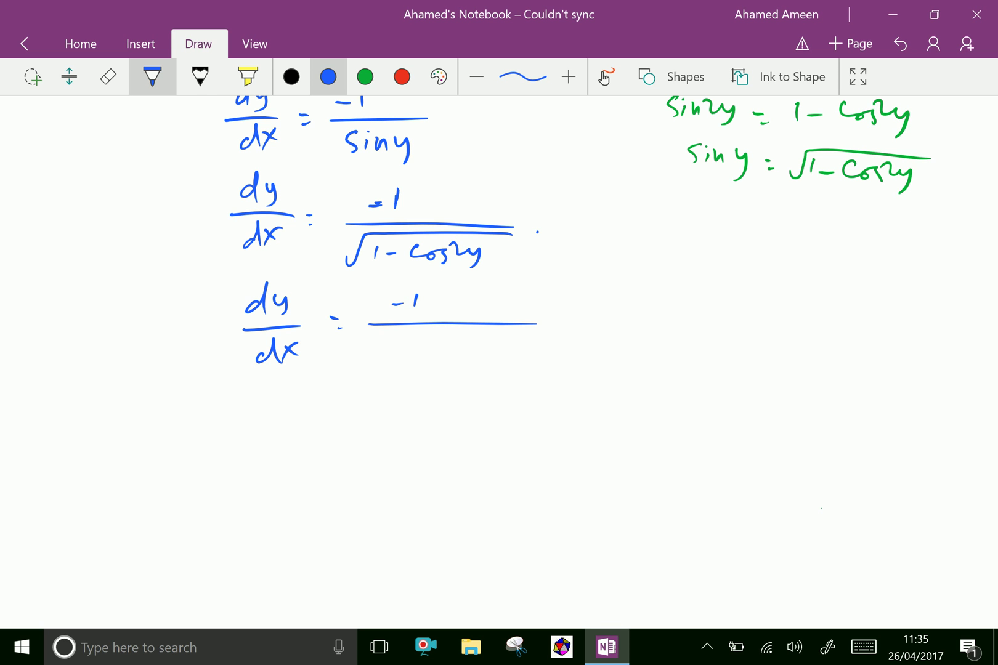
{"action": "scroll", "coordinate": [499, 357], "scroll_direction": "up", "scroll_amount": 2}
{"action": "scroll", "coordinate": [499, 357], "scroll_direction": "down", "scroll_amount": 2}
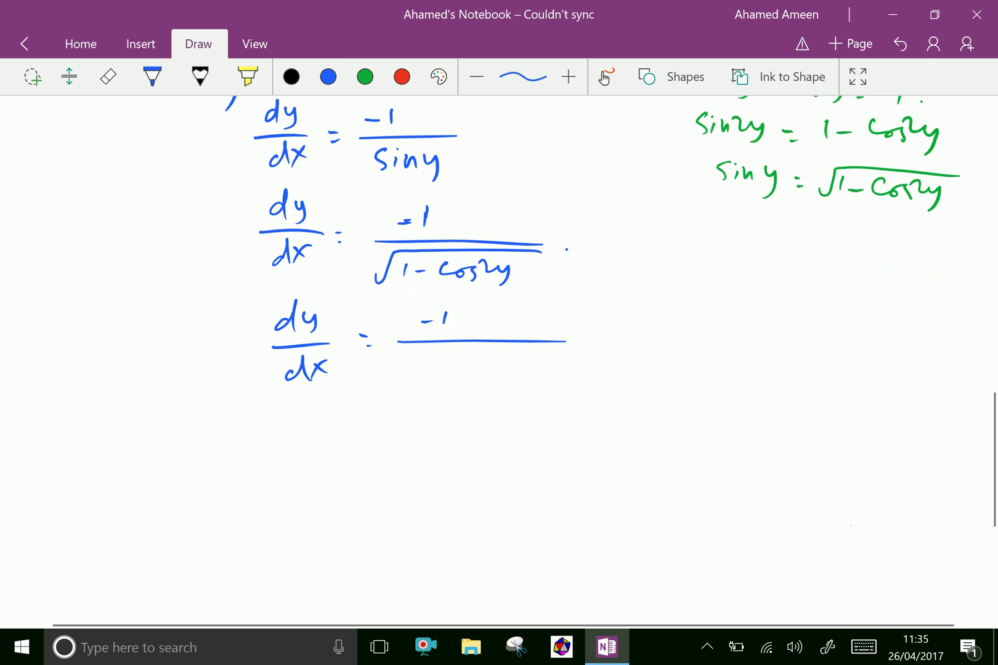
{"action": "scroll", "coordinate": [499, 308], "scroll_direction": "down", "scroll_amount": 1}
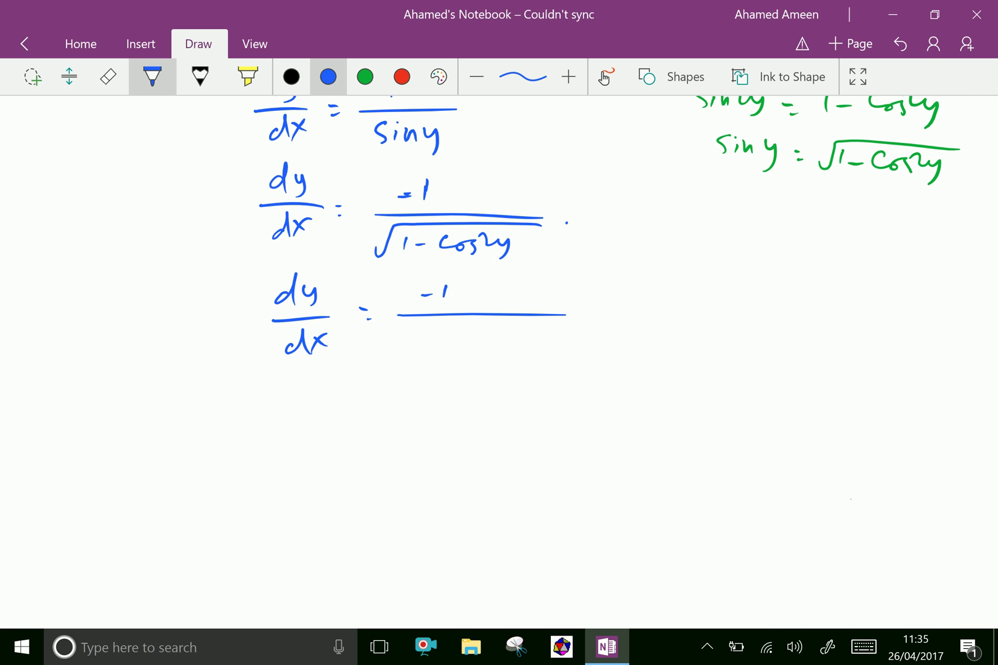
{"action": "mouse_move", "coordinate": [410, 343]}
{"action": "left_mouse_down"}
{"action": "mouse_move", "coordinate": [439, 319]}
{"action": "mouse_move", "coordinate": [544, 322]}
{"action": "mouse_move", "coordinate": [430, 349]}
{"action": "left_mouse_up"}
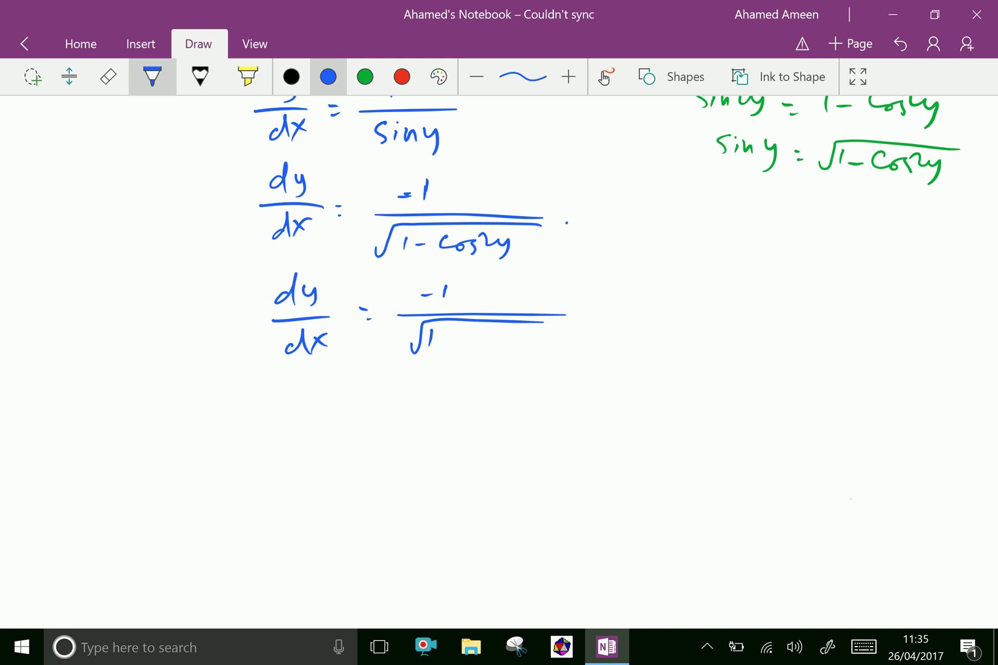
{"action": "left_click_drag", "start_coordinate": [441, 341], "coordinate": [457, 340]}
{"action": "mouse_move", "coordinate": [463, 336]}
{"action": "left_mouse_down"}
{"action": "mouse_move", "coordinate": [483, 346]}
{"action": "mouse_move", "coordinate": [467, 347]}
{"action": "mouse_move", "coordinate": [499, 339]}
{"action": "left_mouse_up"}
{"action": "left_click", "coordinate": [531, 334]}
{"action": "scroll", "coordinate": [499, 308], "scroll_direction": "down", "scroll_amount": 1}
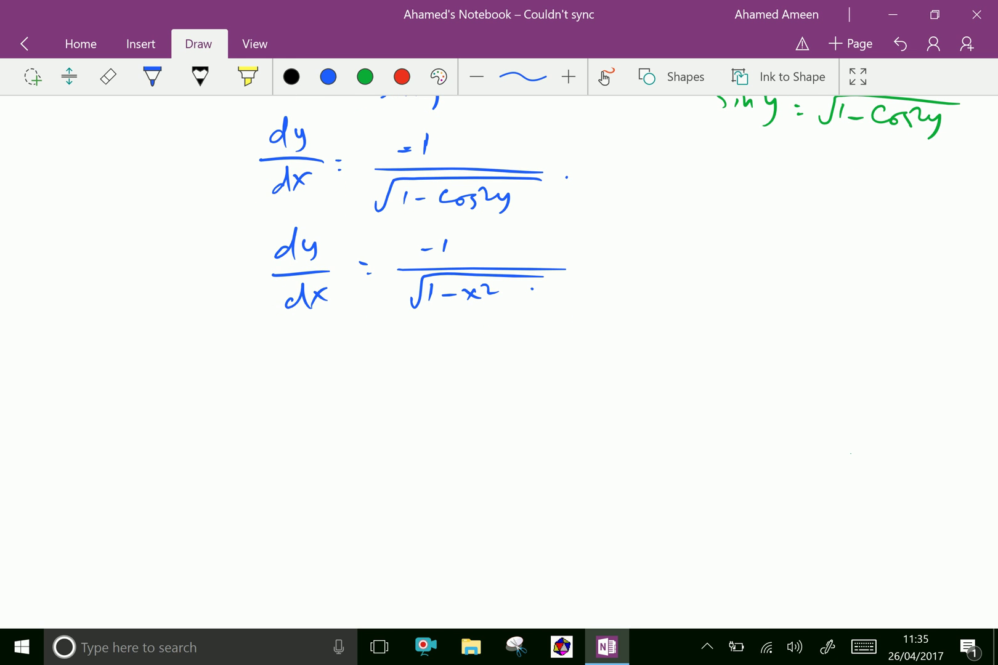